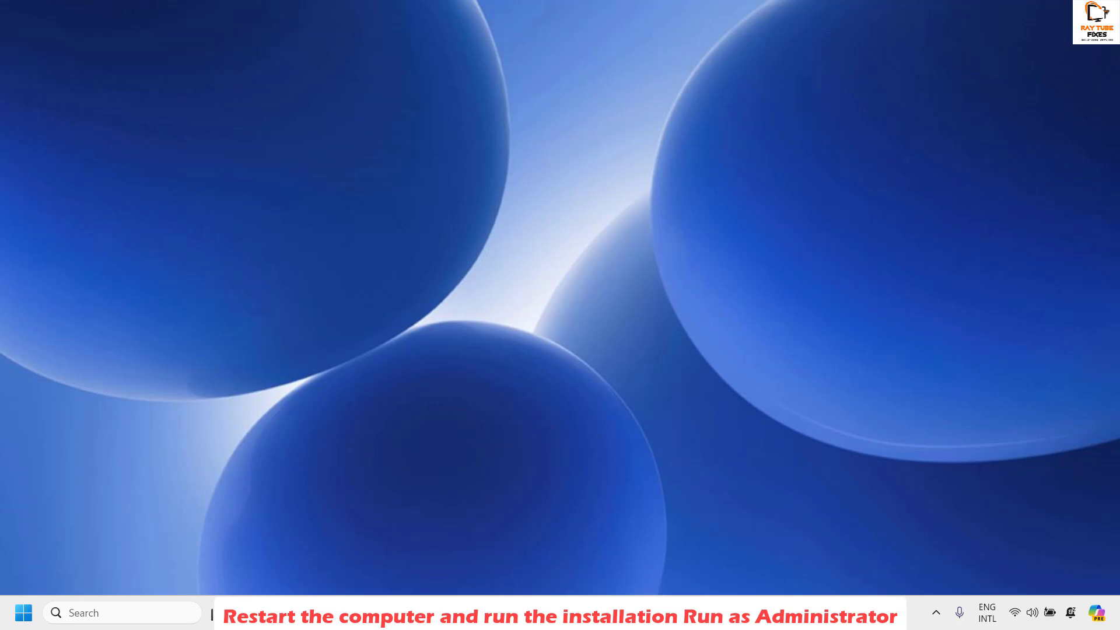
Launch OfficeSetup.exe from the Desktop folder with administrator rights, then minimize Explorer.
mouse_move(380, 612)
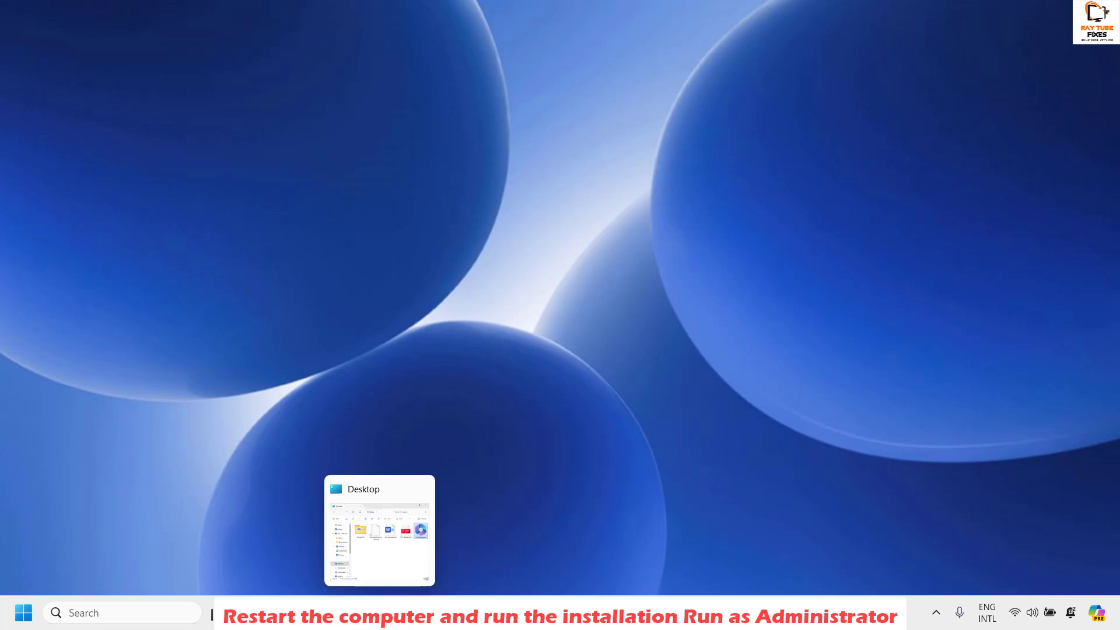
click(379, 612)
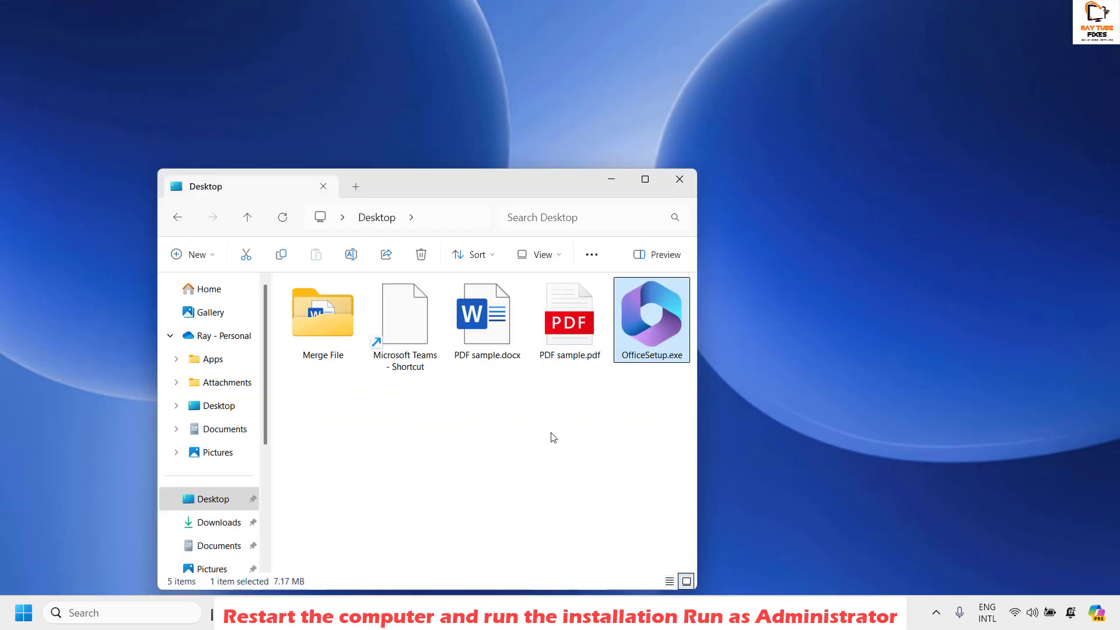
right_click(638, 334)
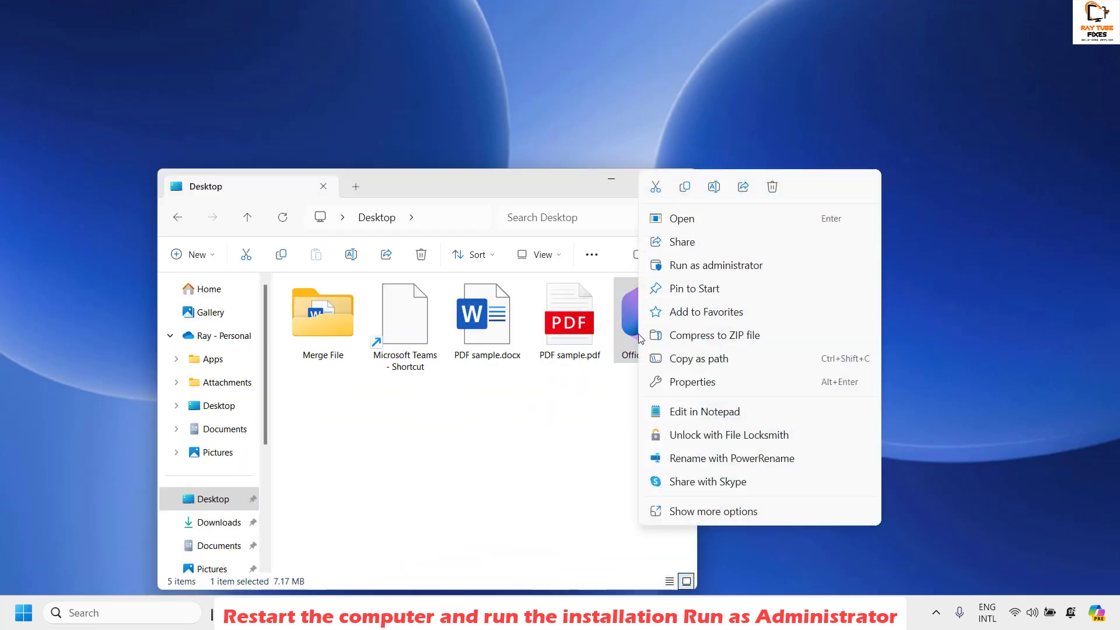
click(564, 474)
right_click(656, 315)
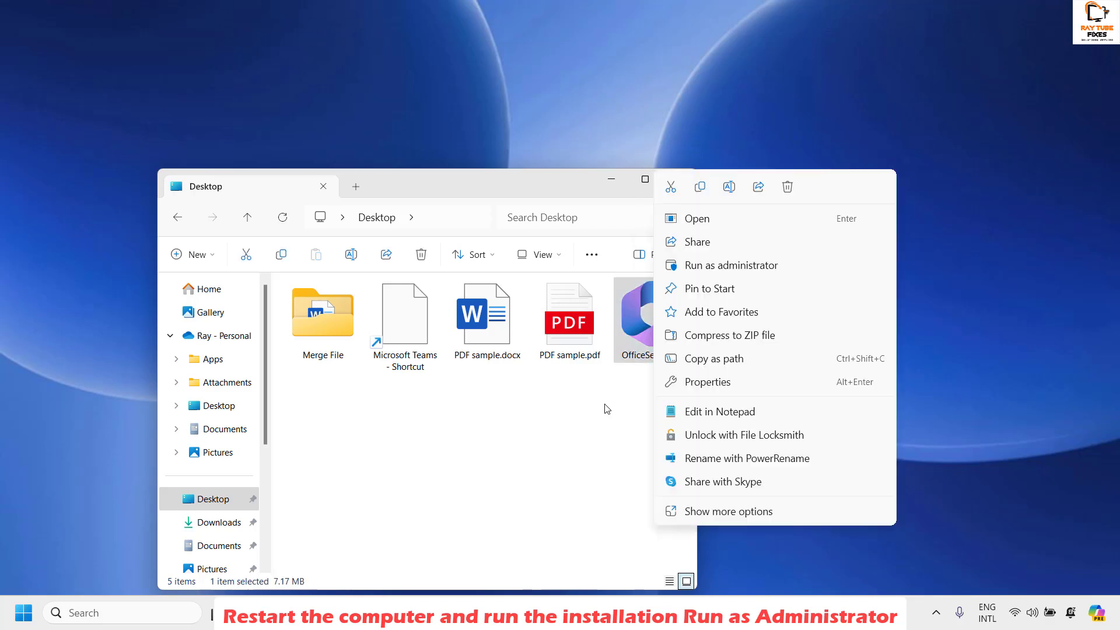
key(Escape)
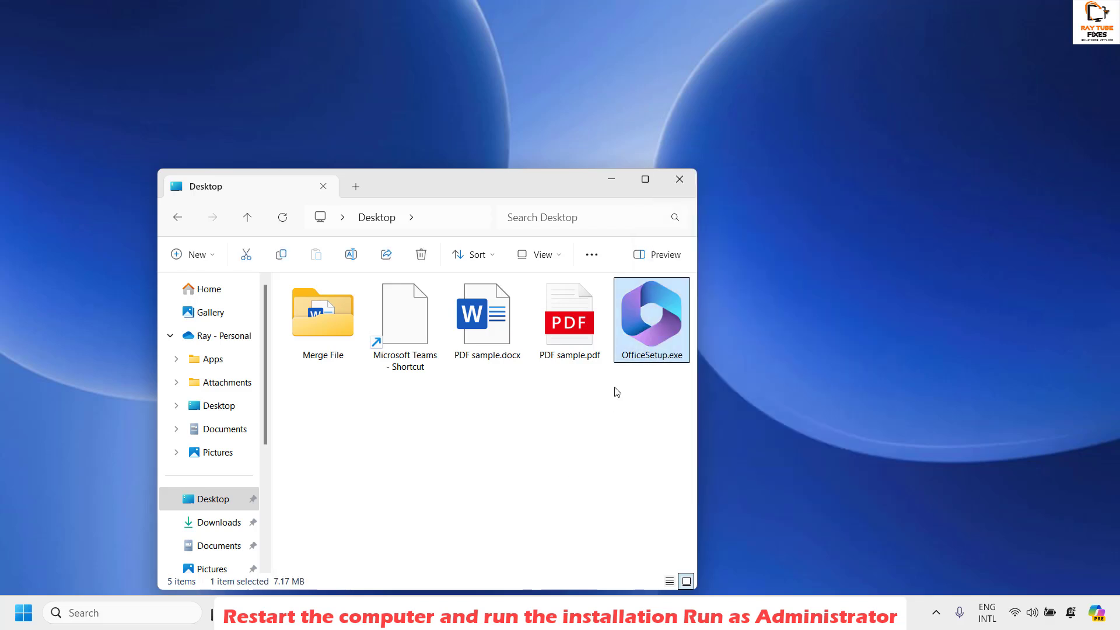
right_click(652, 319)
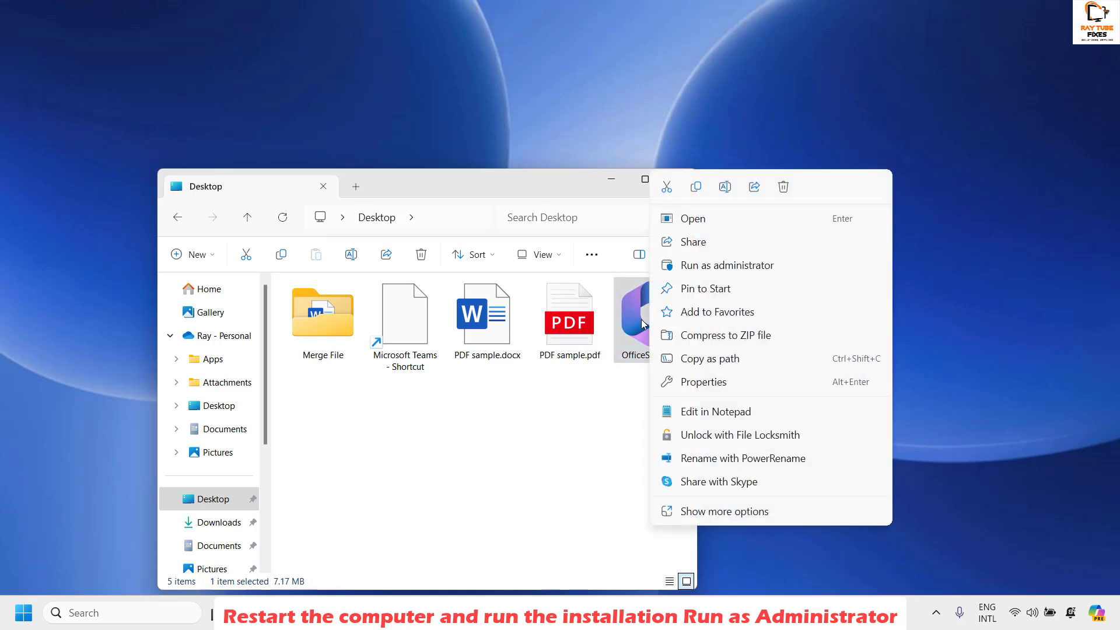
click(714, 266)
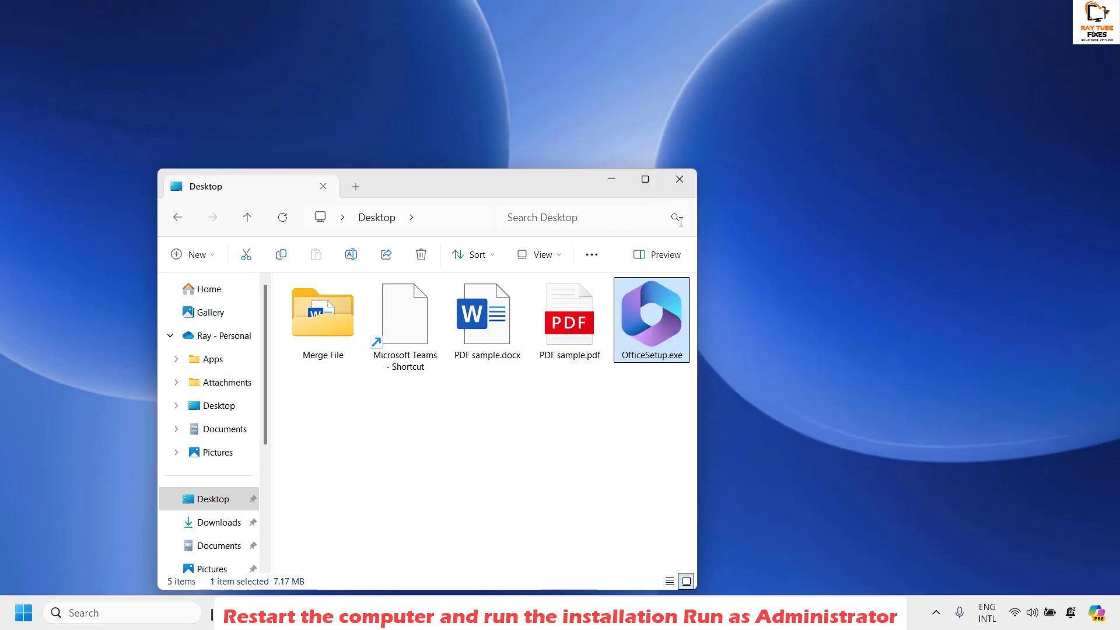
click(608, 180)
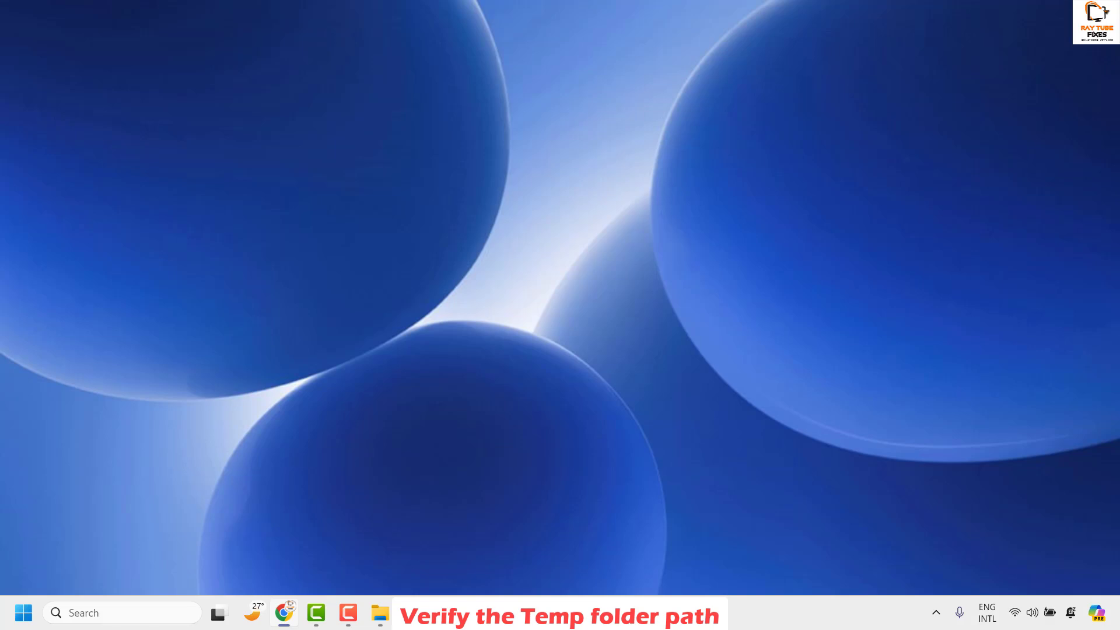
Open %USERPROFILE%\AppData\Local\Temp by pasting the path into the Run box.
right_click(15, 617)
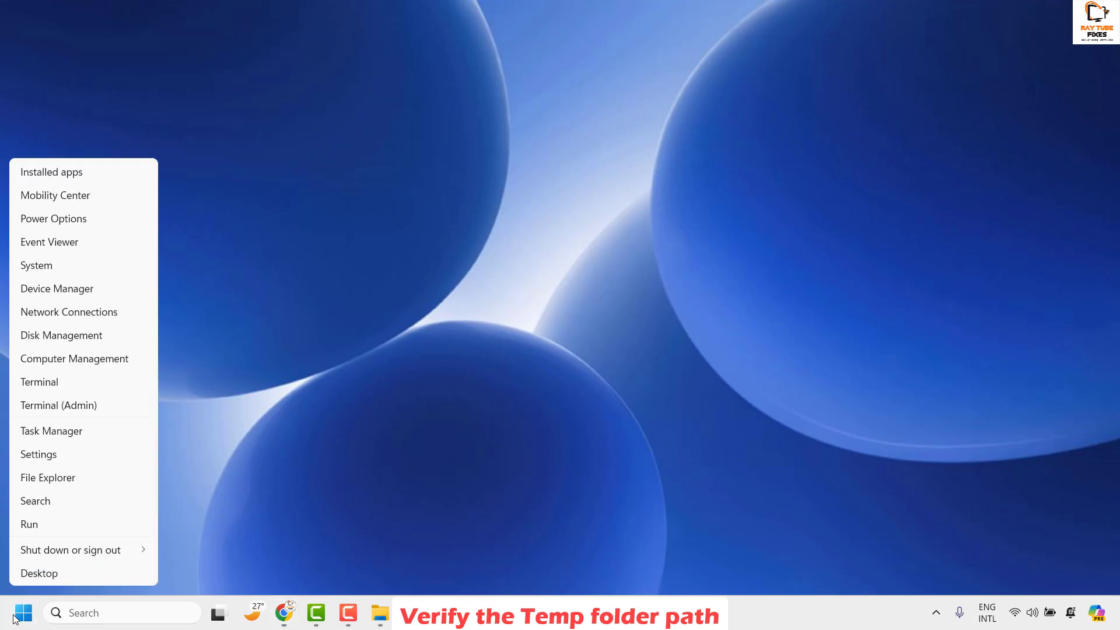
click(45, 524)
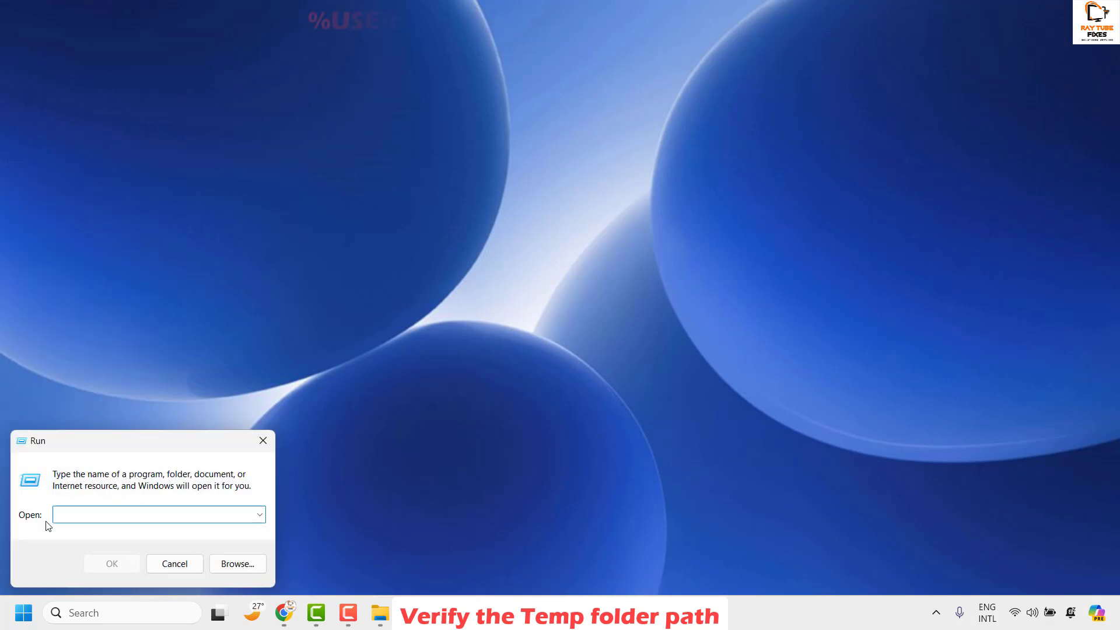
text(%USERPROFILE%\AppData\Local\Temp)
click(123, 561)
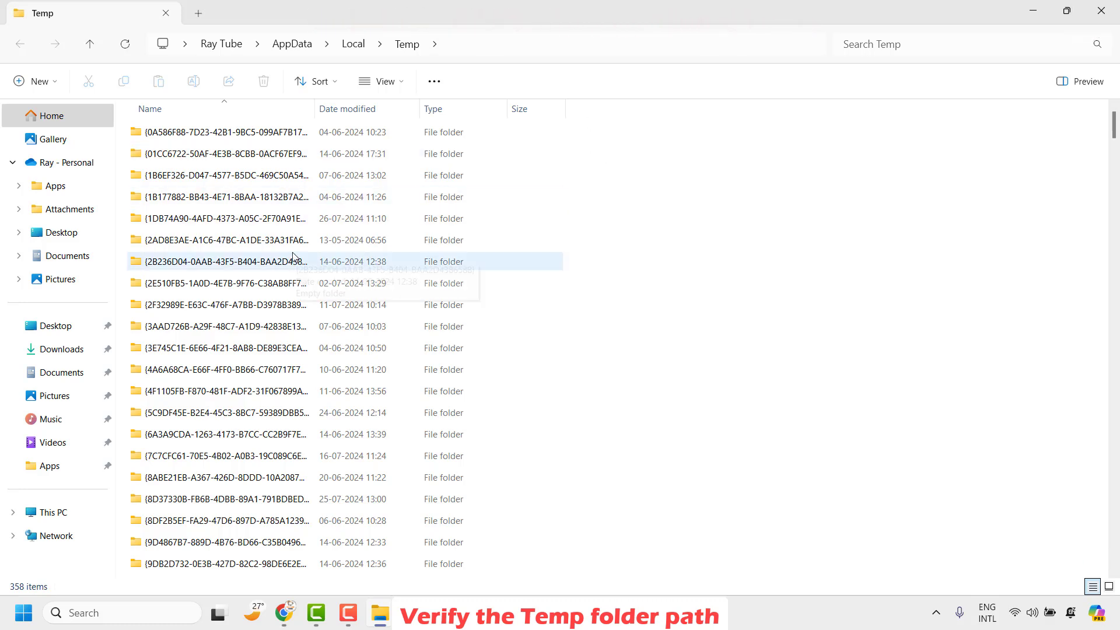
Delete all Temp folder contents, skipping every in-use item, and close the window.
click(278, 265)
key(ctrl+a)
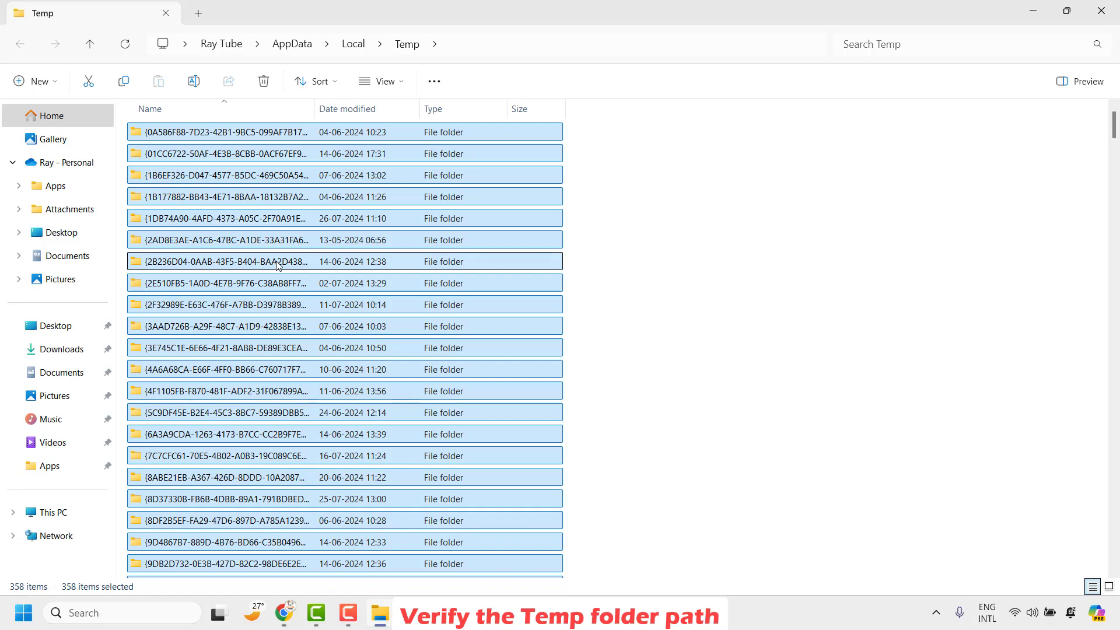
key(Delete)
click(167, 242)
click(265, 263)
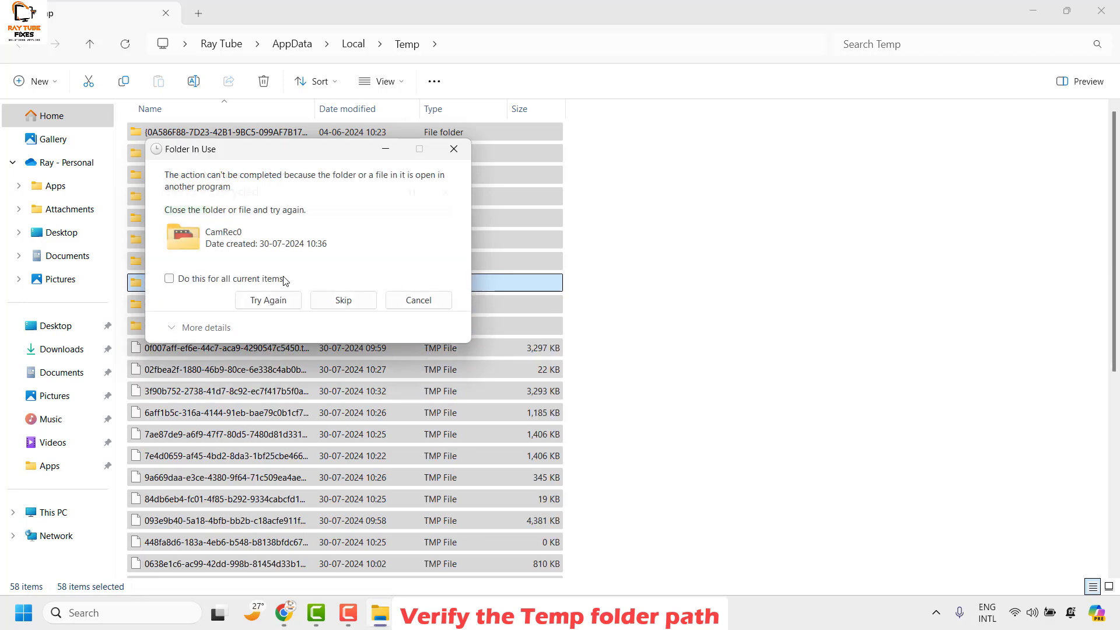
click(169, 278)
click(343, 300)
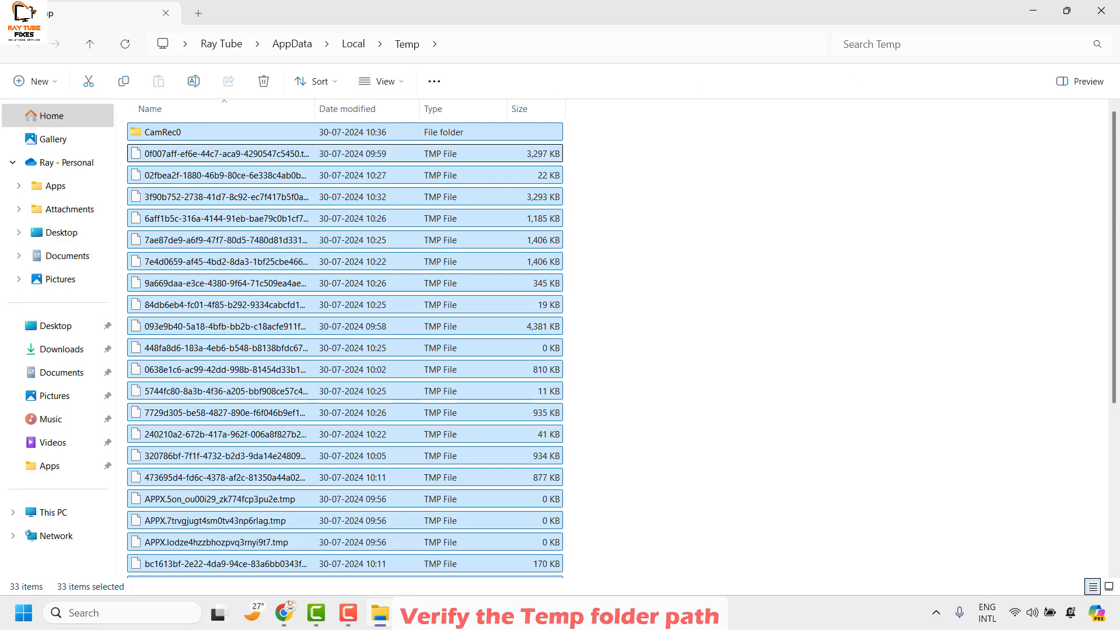
click(1101, 11)
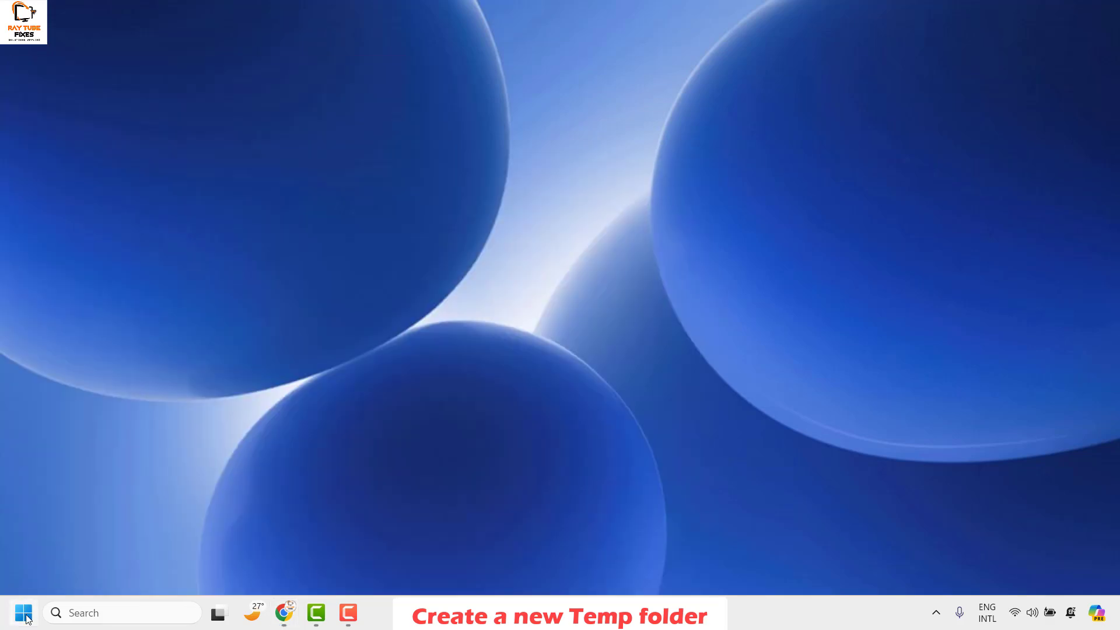
Open %USERPROFILE%\AppData\Local from Run by pasting the Temp path and trimming \Temp.
right_click(24, 612)
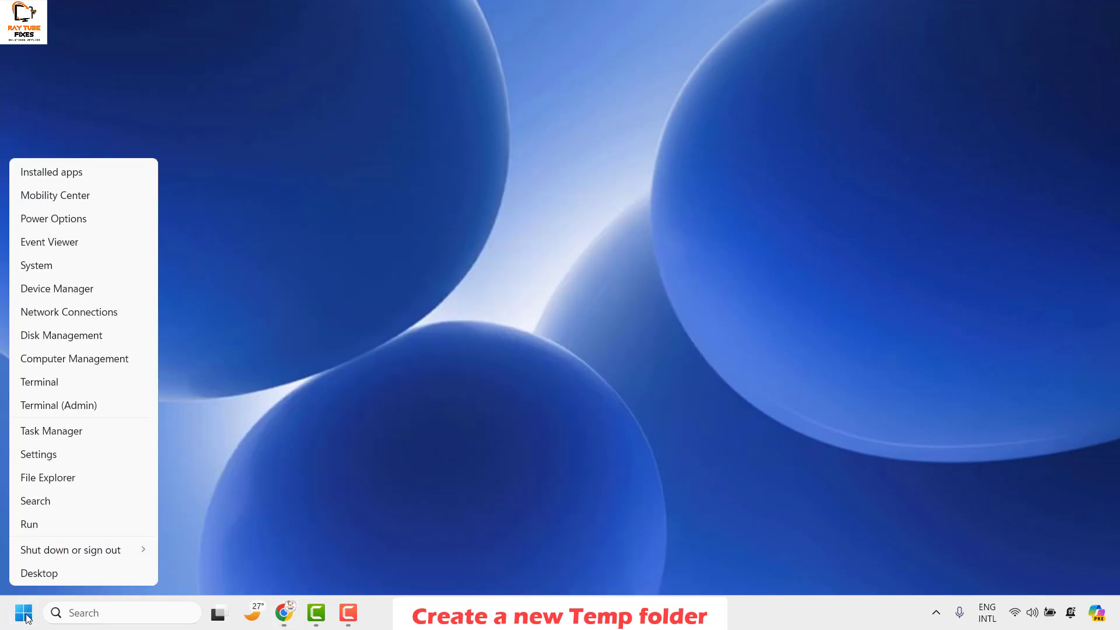
click(47, 528)
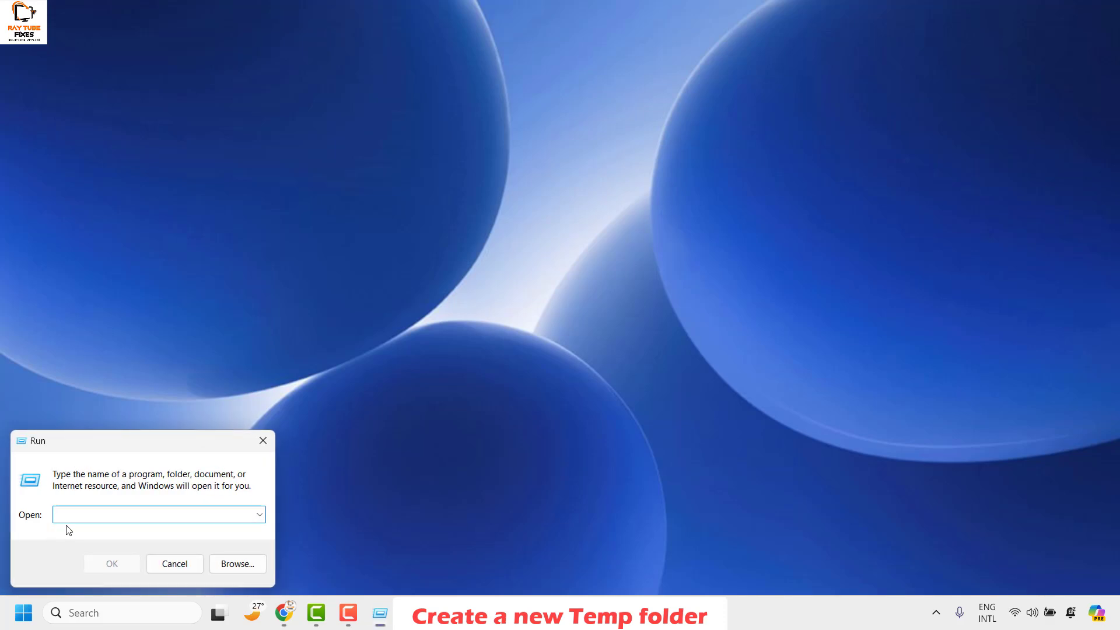
text(%USERPROFILE%\AppData\Local\Temp)
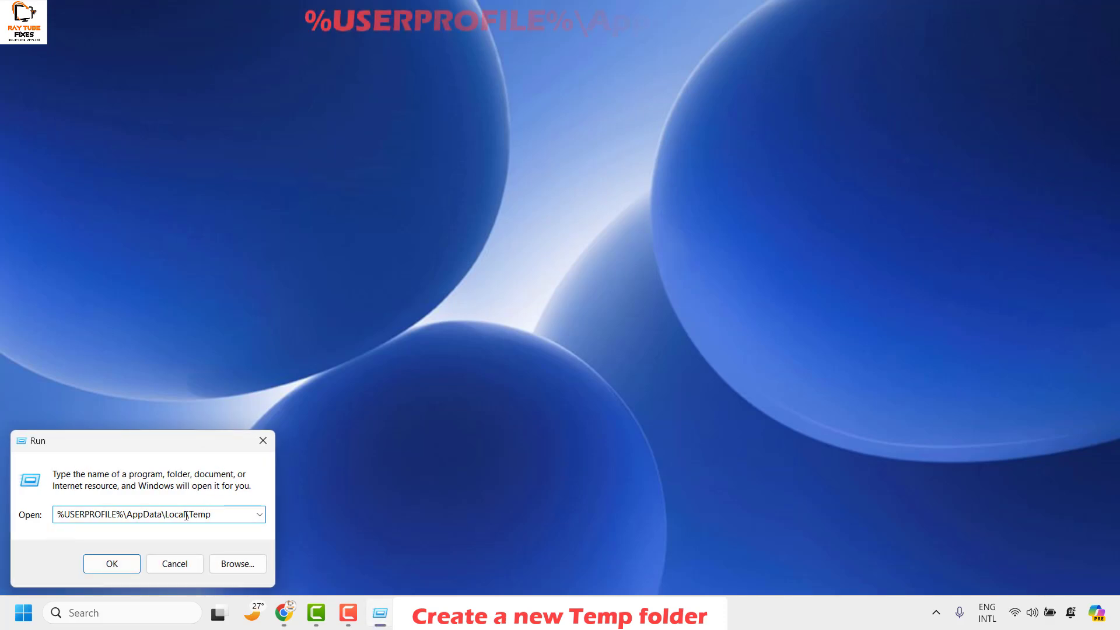
key(shift+Left)
key(shift+Left)
key(shift+Left)
key(shift+Left)
key(shift+Left)
key(BackSpace)
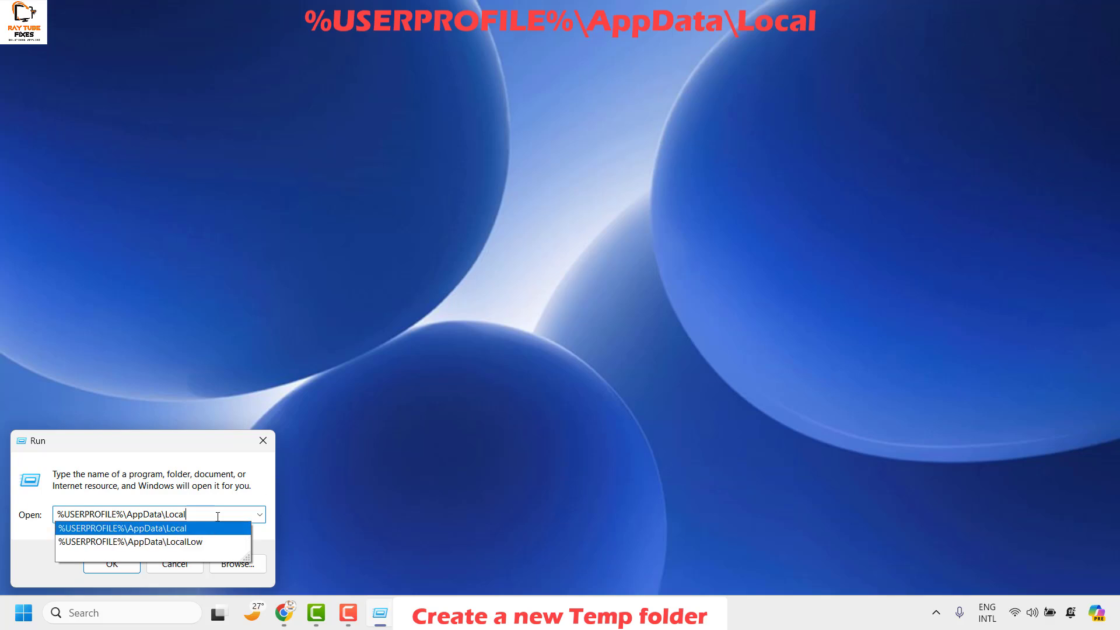
key(Return)
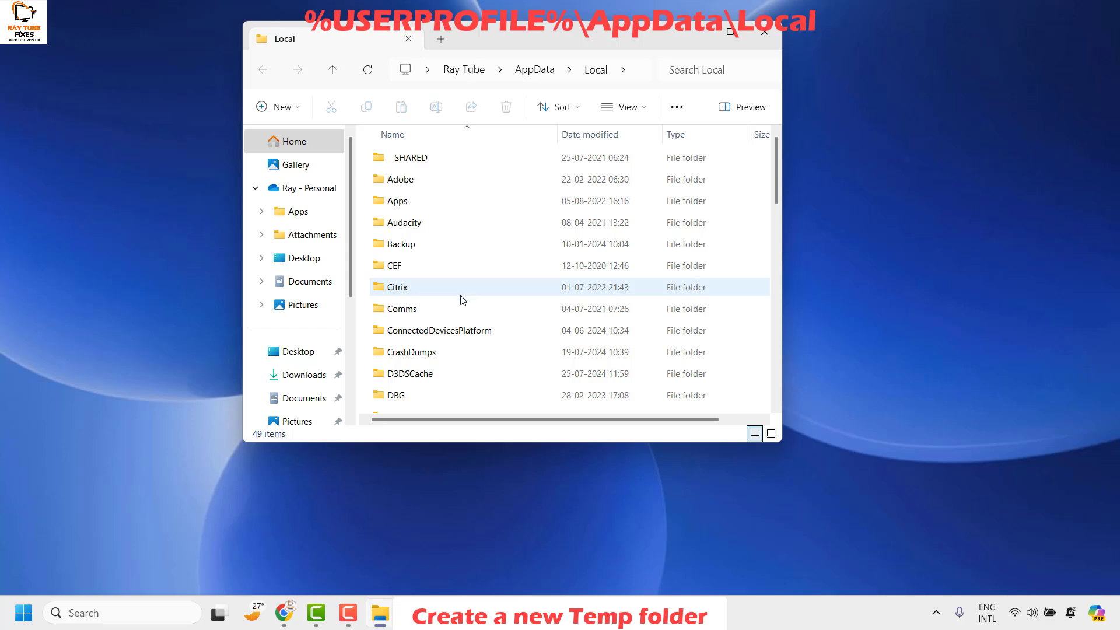
Open the Temp folder in AppData\Local, show its full address-bar path, then minimize it.
scroll(462, 299, down, 2)
scroll(462, 299, down, 3)
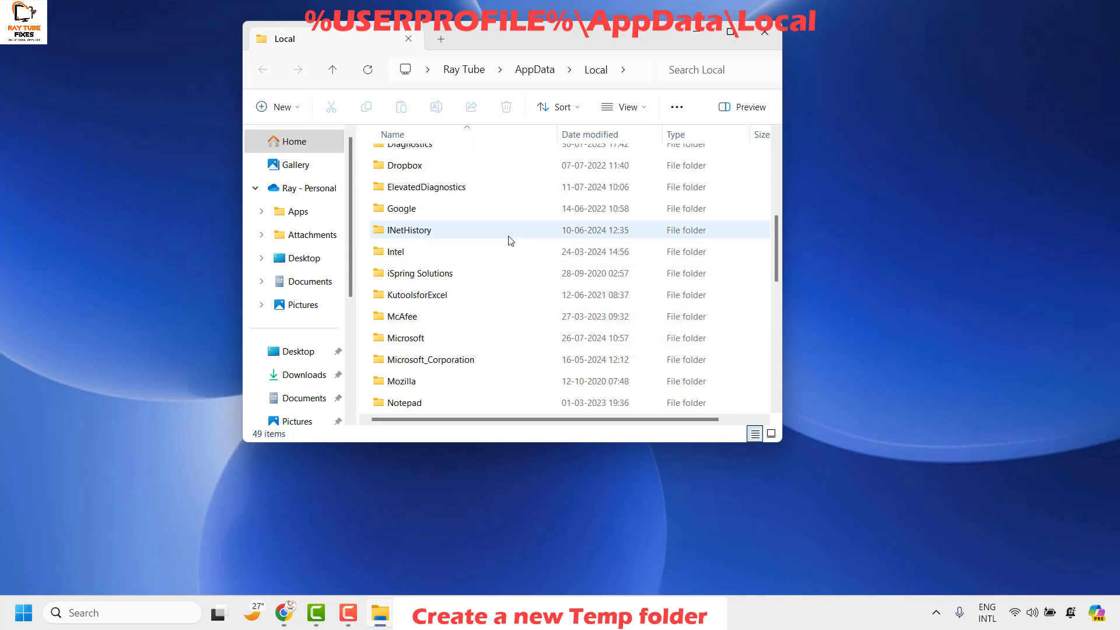
scroll(509, 245, down, 8)
right_click(455, 275)
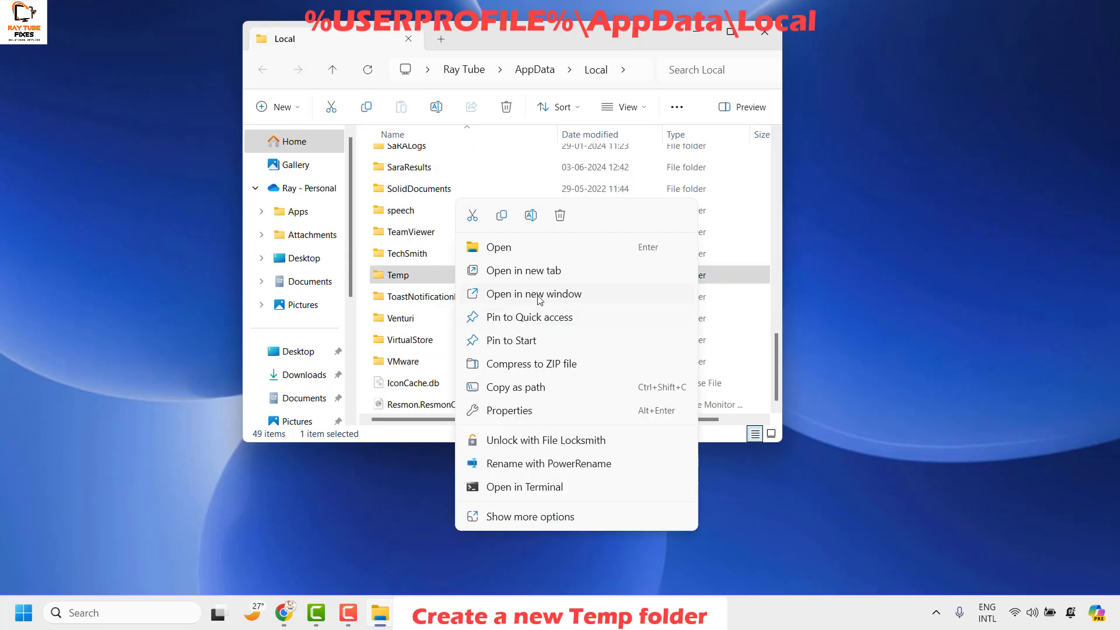
click(743, 226)
right_click(745, 225)
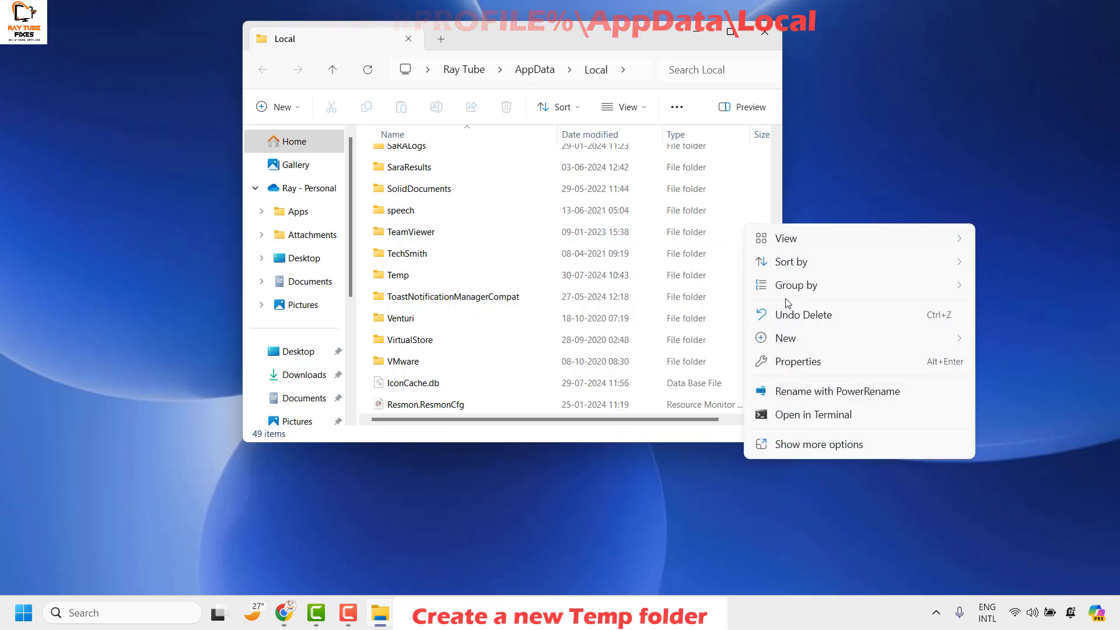
mouse_move(789, 339)
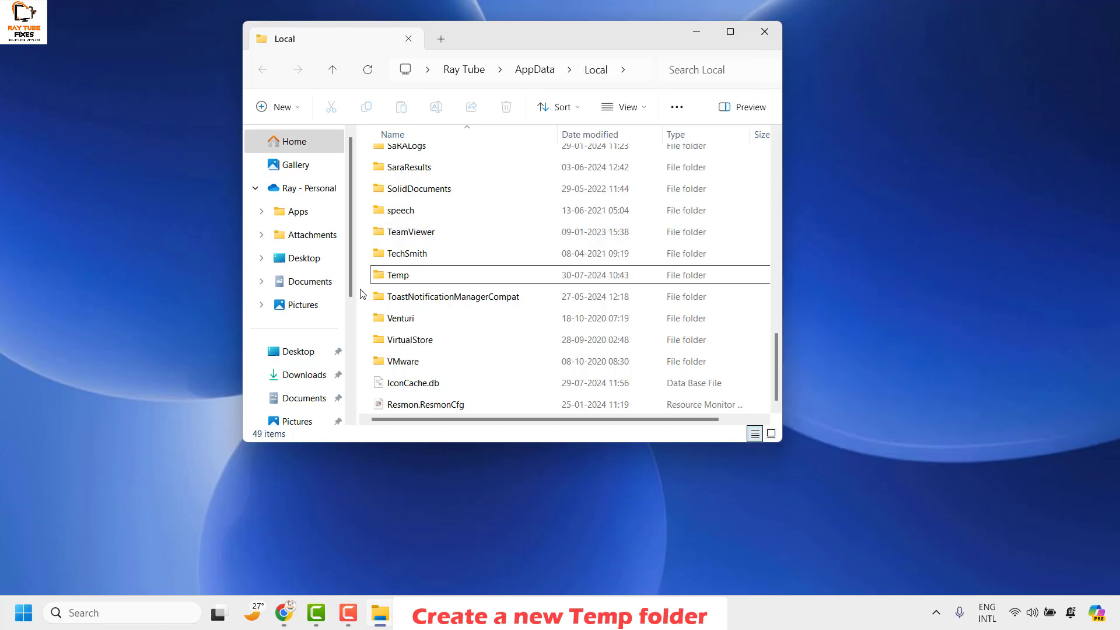
click(373, 274)
double_click(397, 274)
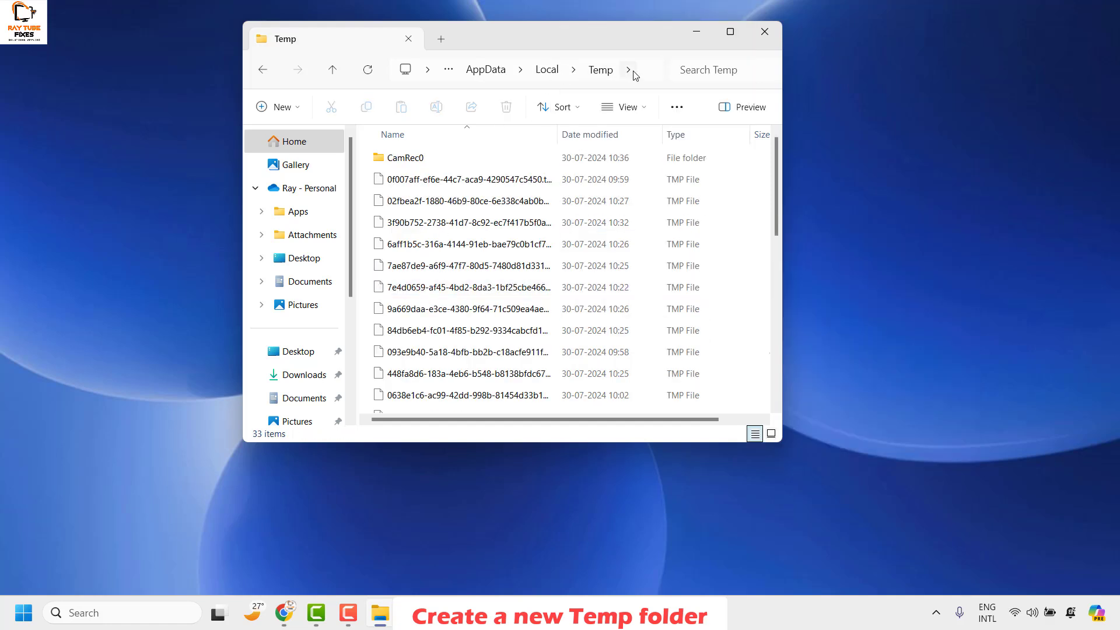
click(653, 68)
key(ctrl+c)
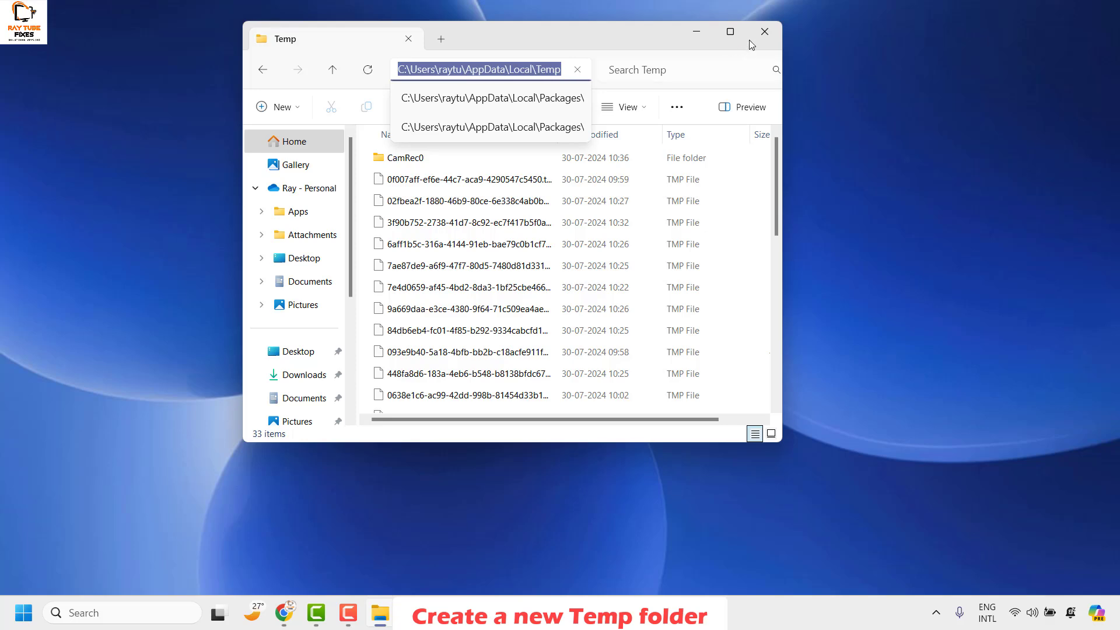
click(695, 31)
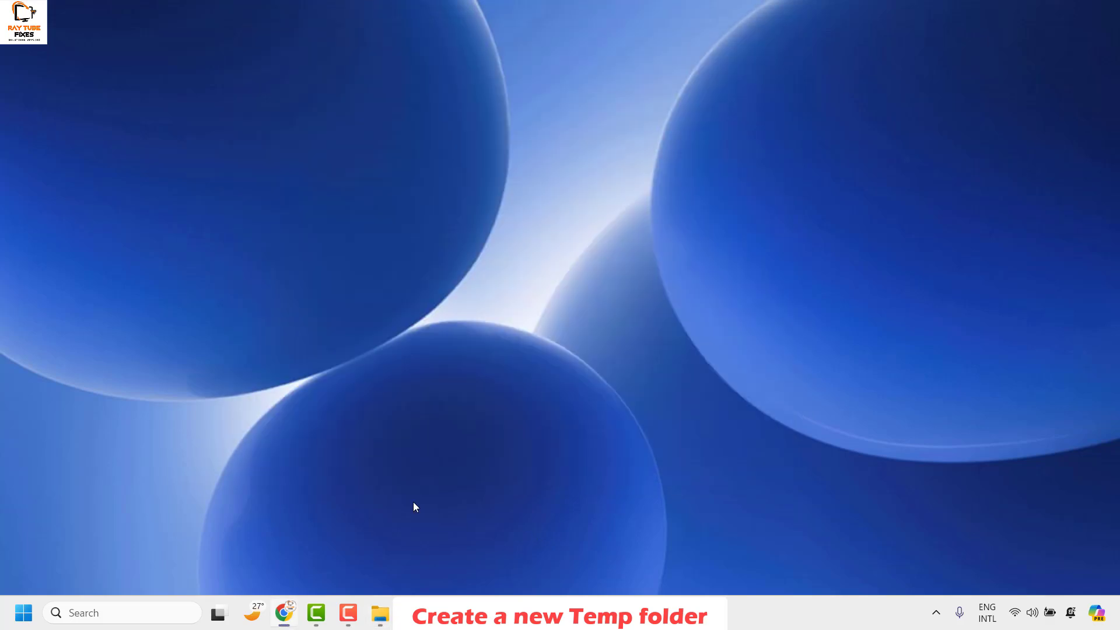
Run sysdm.cpl to open System Properties and drag it to the screen centre.
right_click(24, 612)
click(61, 528)
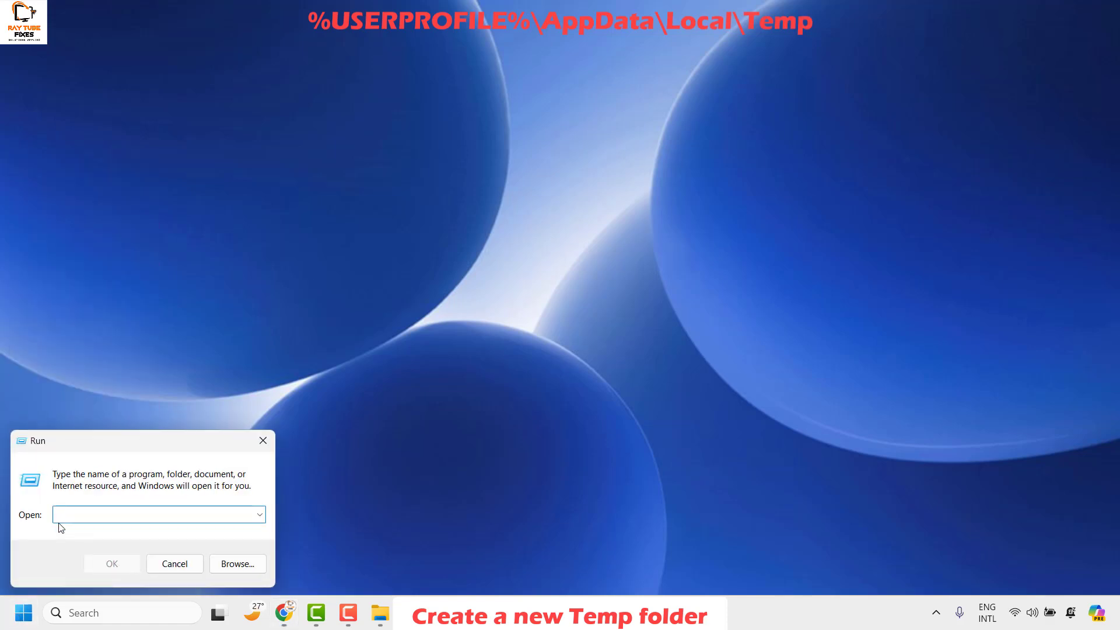
text(sysdm.cpl)
key(Return)
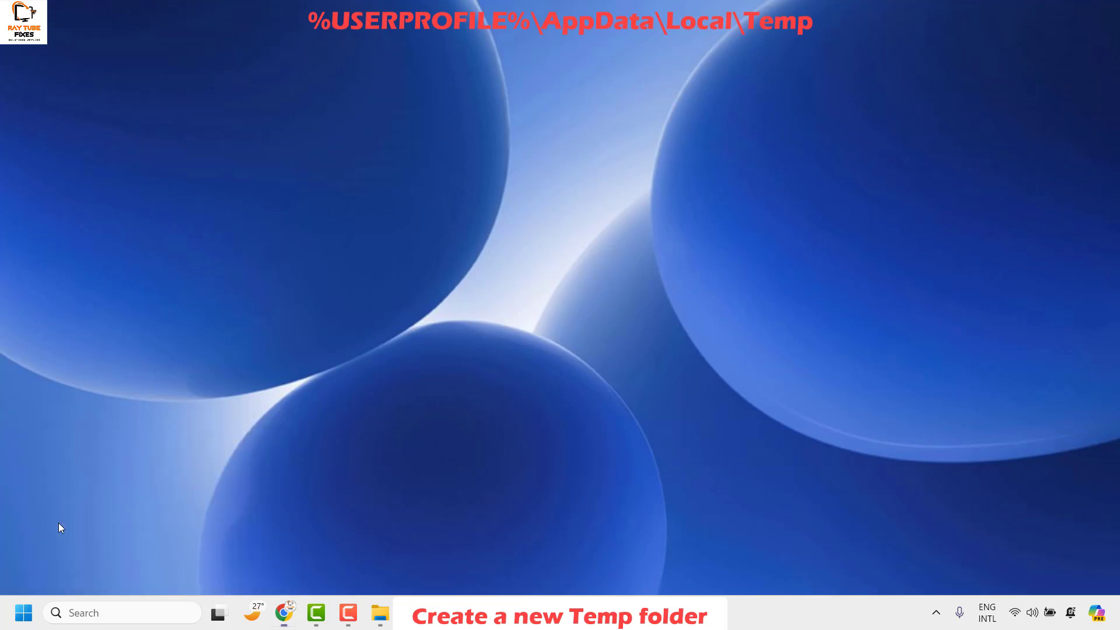
drag(279, 129, 565, 148)
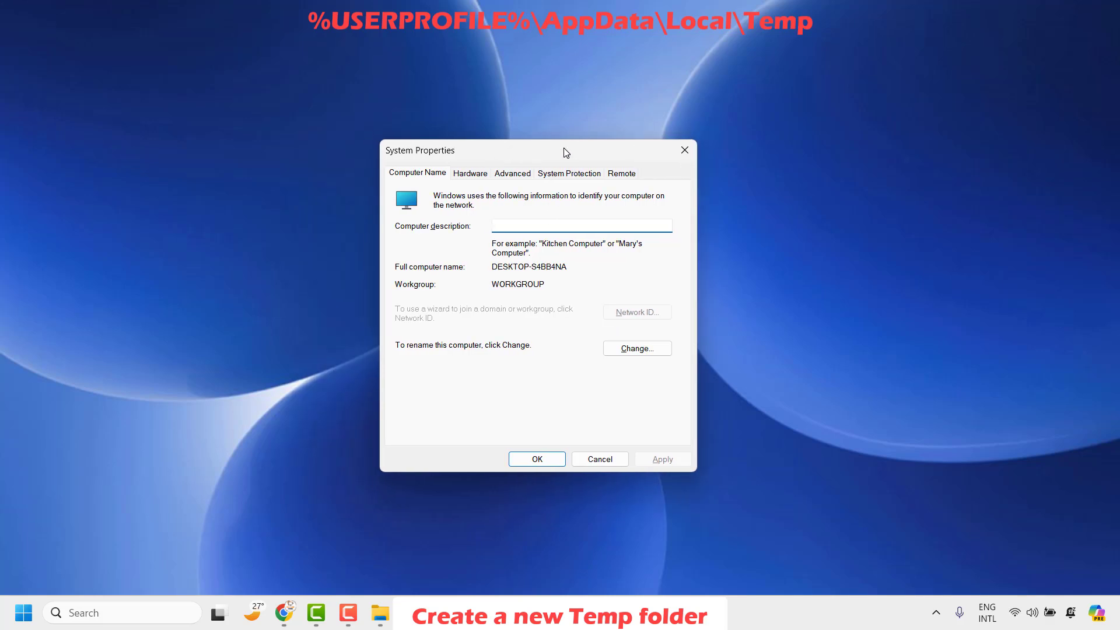
On the Advanced tab, open Environment Variables and select the user TEMP variable.
click(522, 182)
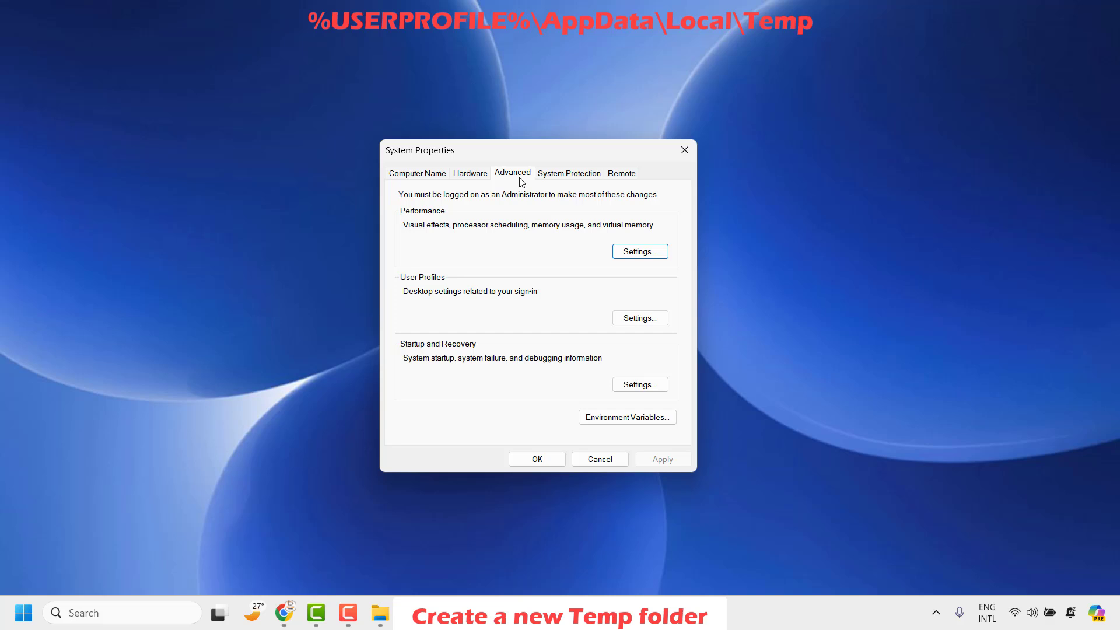
click(626, 418)
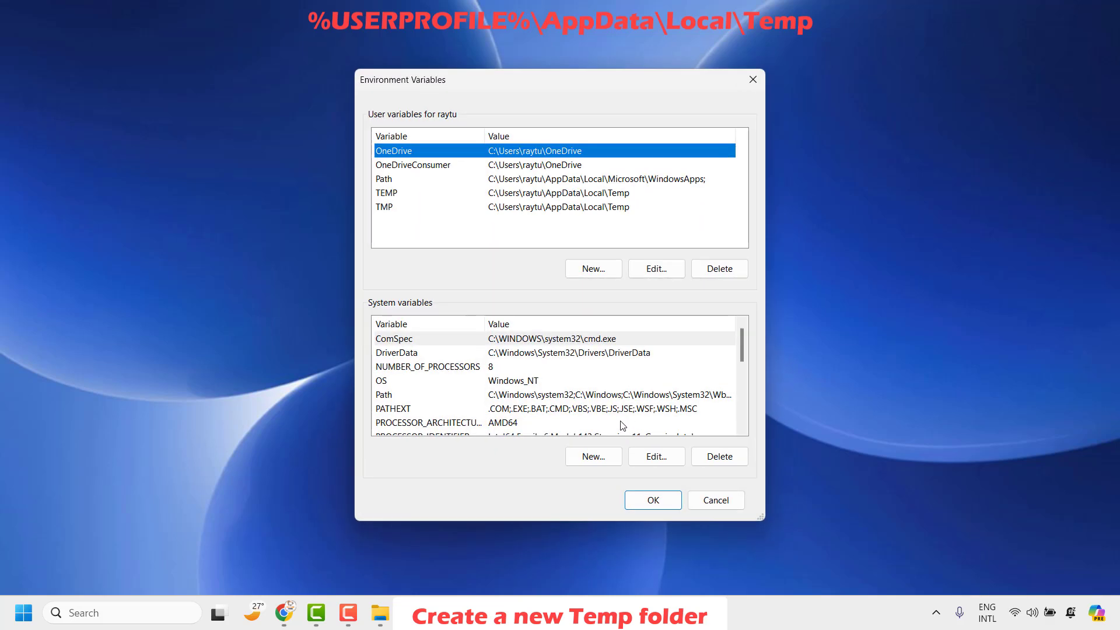
click(408, 196)
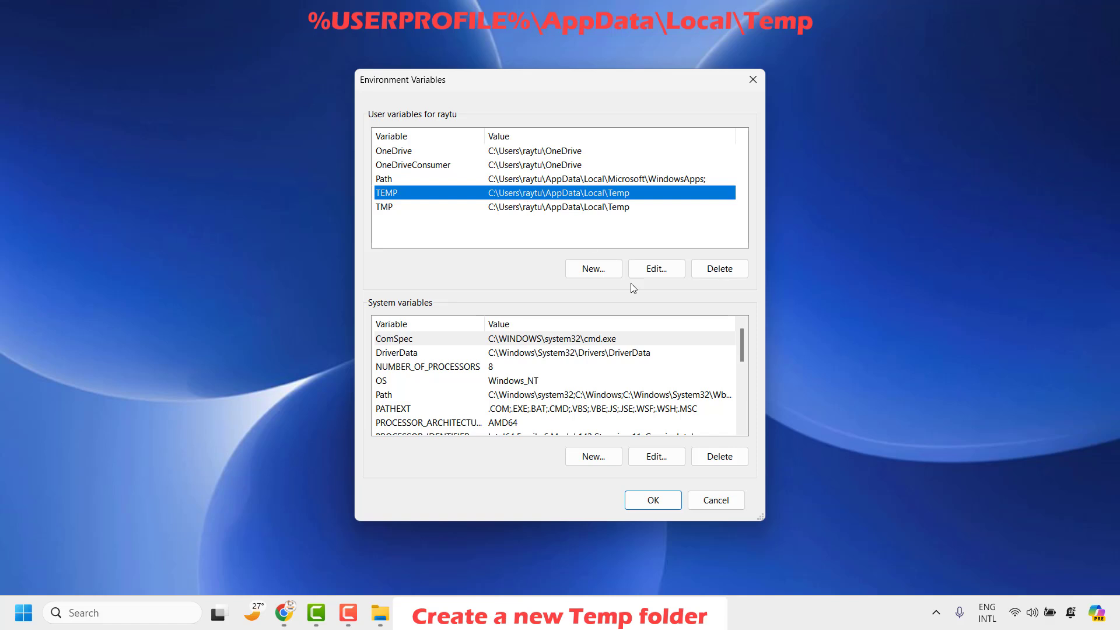
Set user TEMP to the full AppData\Local\Temp path, confirm TMP unchanged, and save.
click(656, 268)
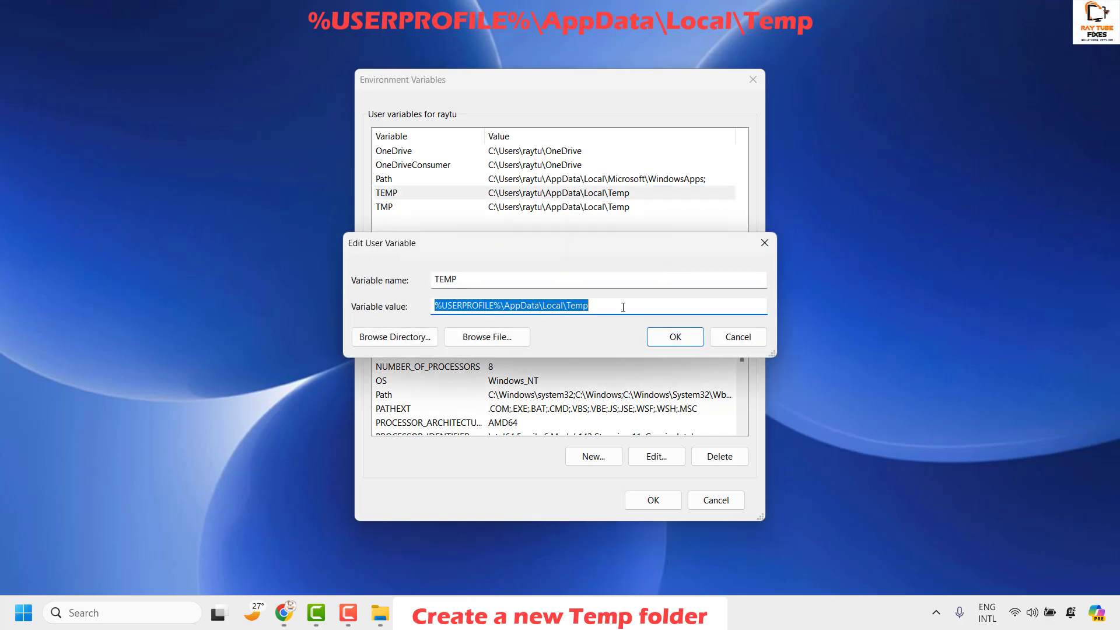
key(ctrl+v)
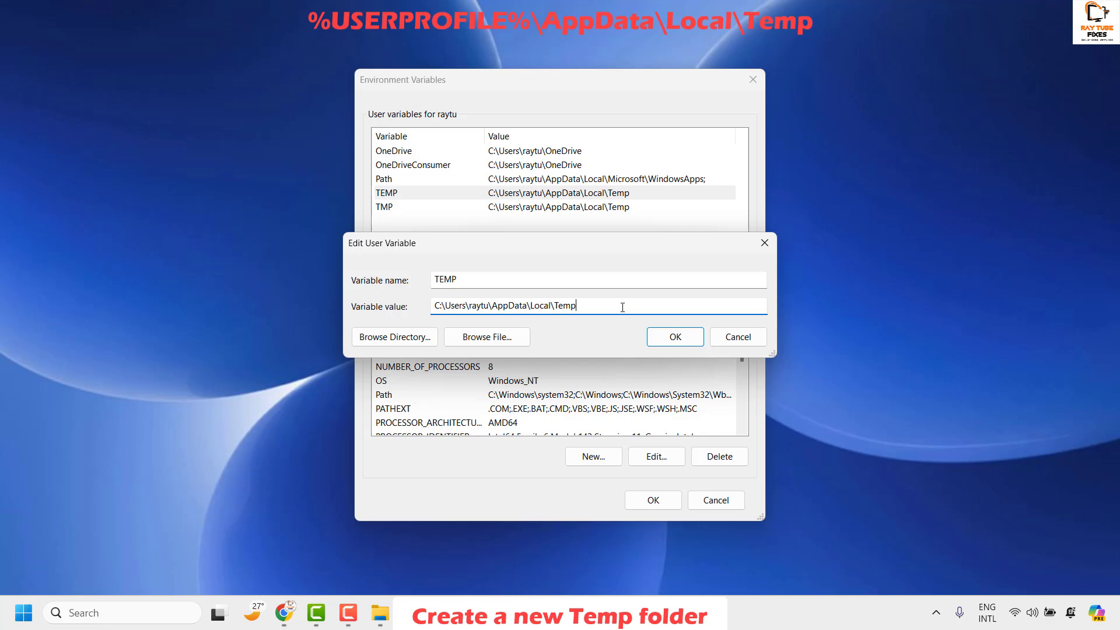
click(673, 341)
click(398, 210)
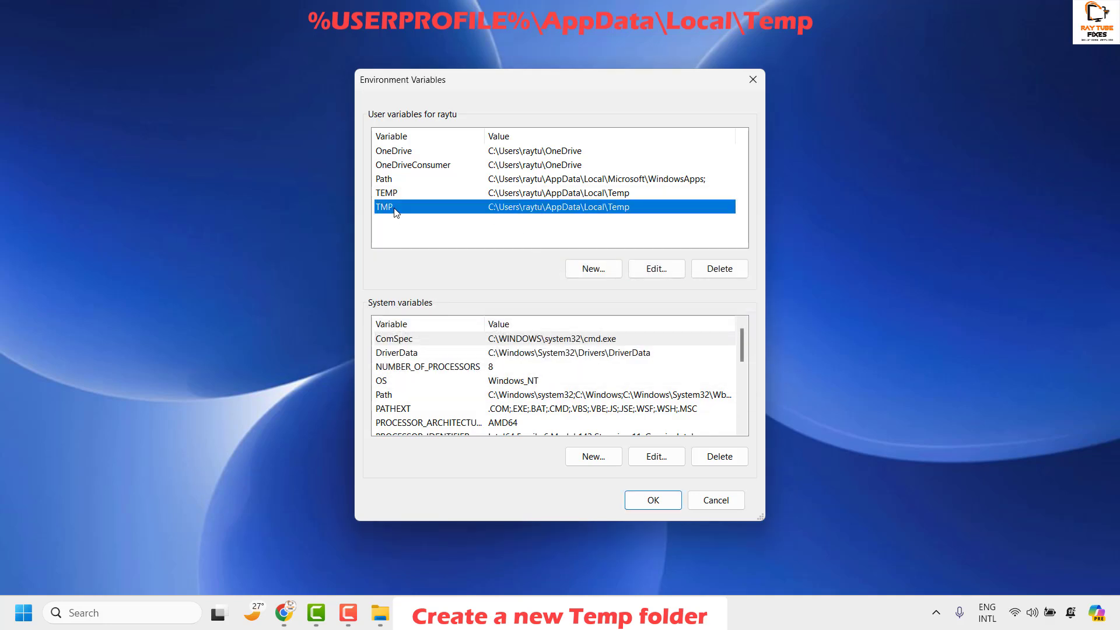
click(664, 277)
key(ctrl+c)
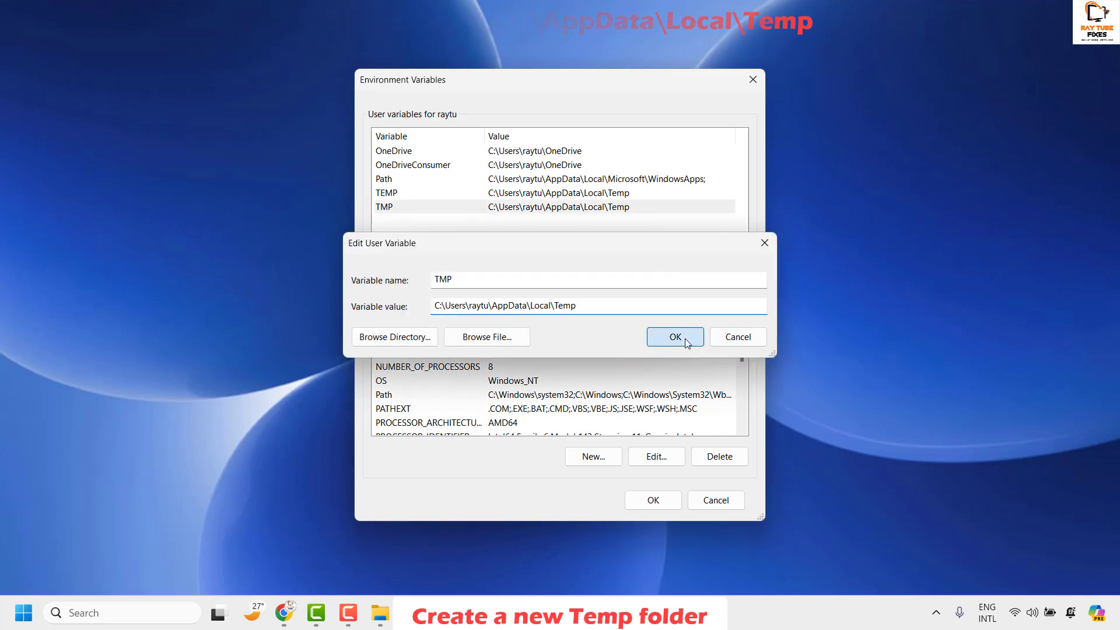
click(674, 333)
click(653, 500)
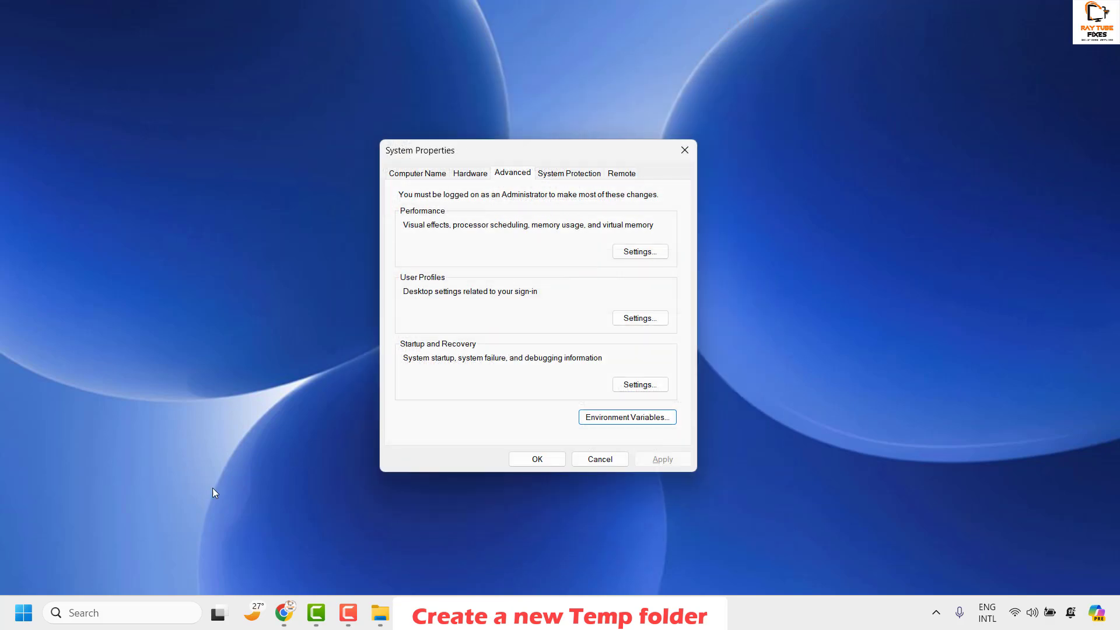
Close System Properties with OK.
click(537, 460)
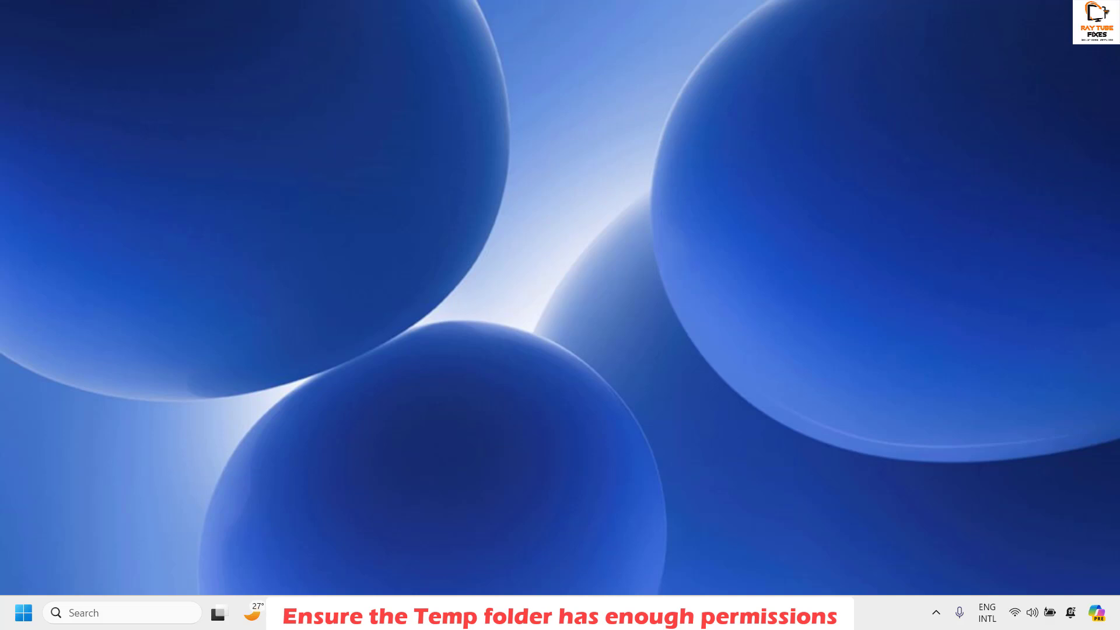
Open %USERPROFILE%\AppData\Local from Run with \Temp trimmed, then select its address-bar path.
right_click(21, 610)
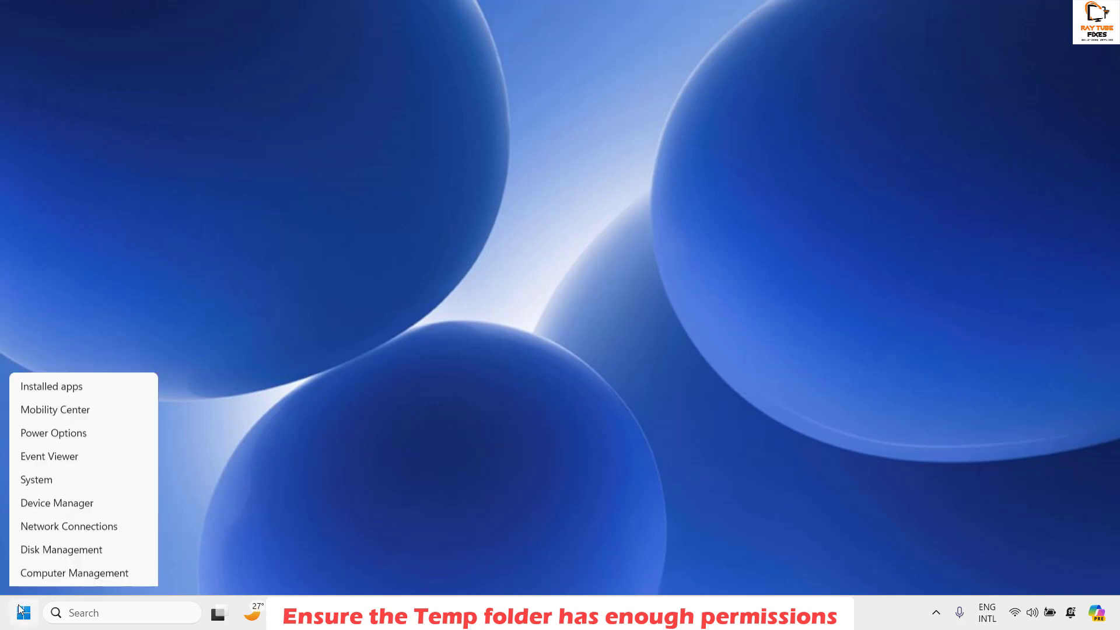
click(46, 522)
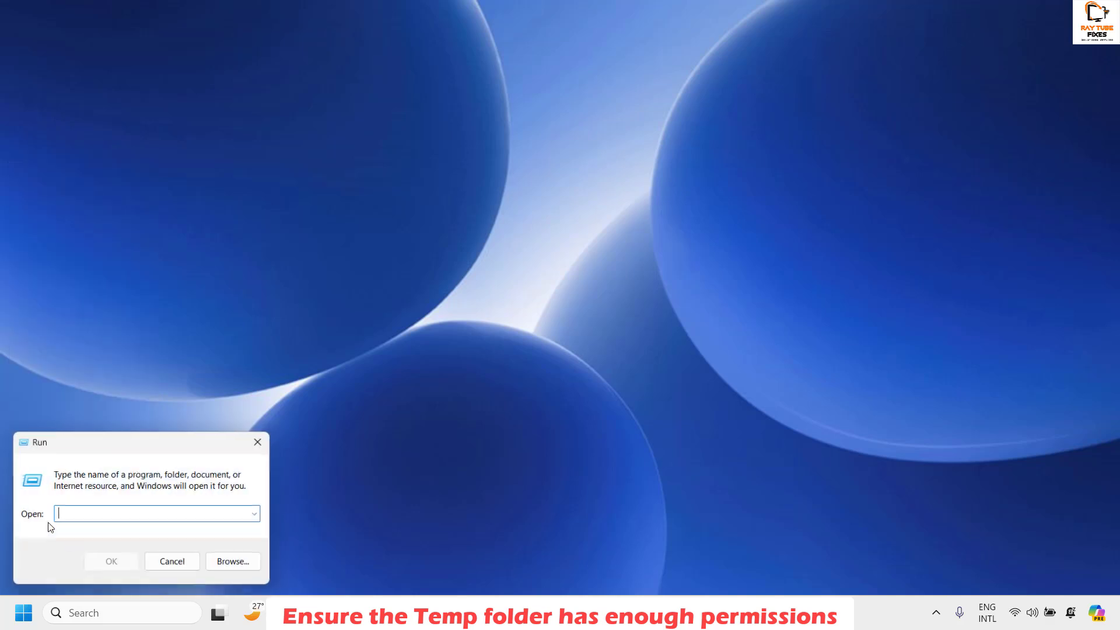
key(ctrl+v)
drag(170, 514, 255, 514)
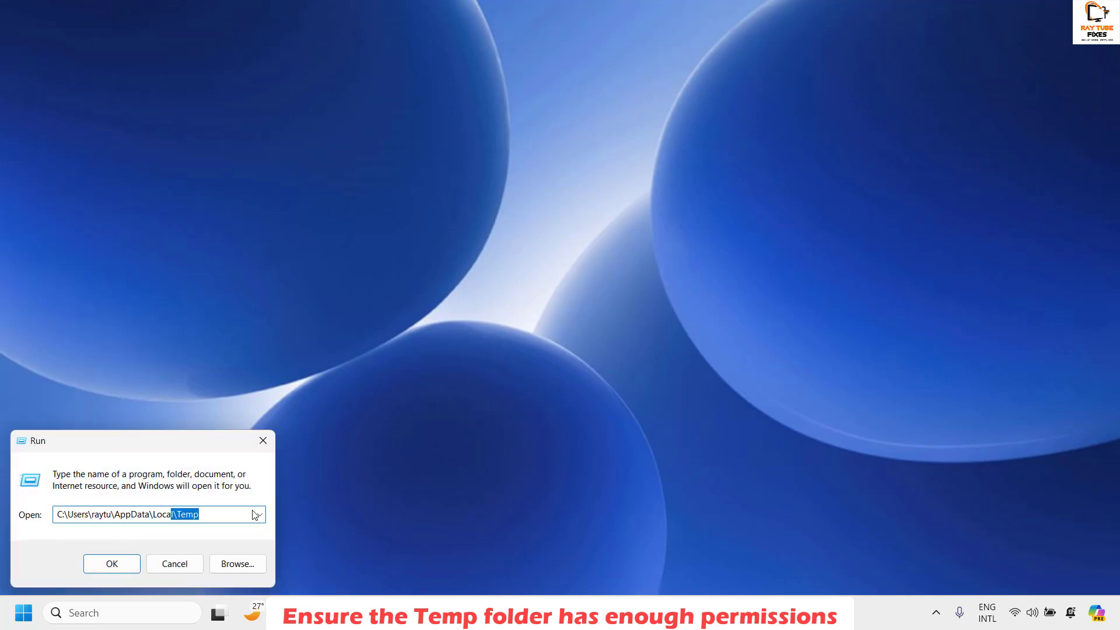
key(BackSpace)
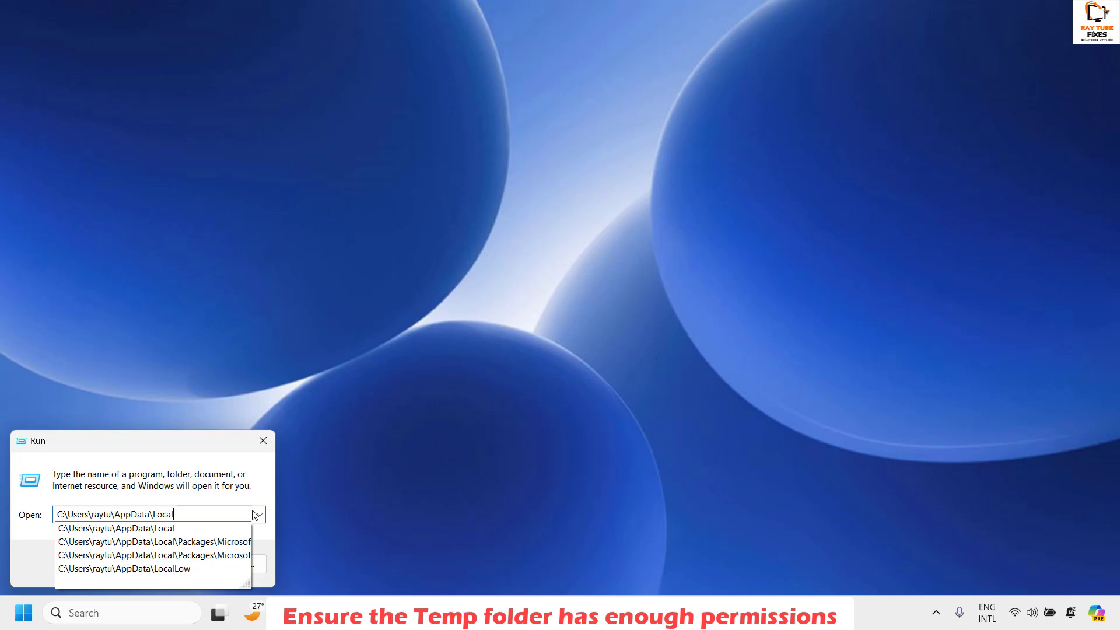
key(Return)
click(556, 91)
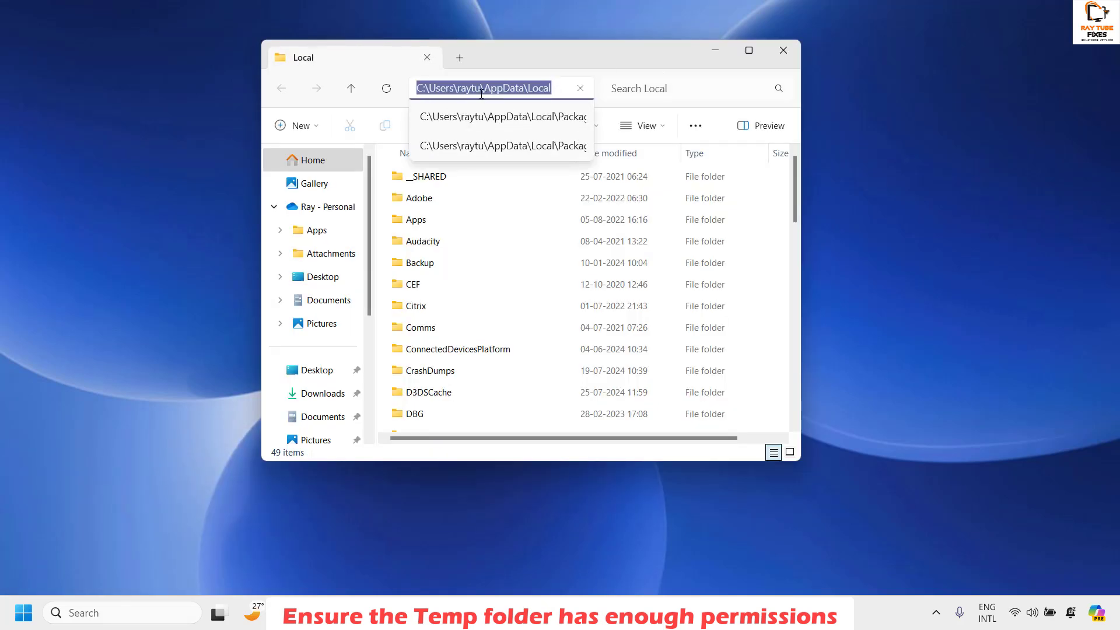
Jump to the Temp folder by typing 'temp' and maximize the Explorer window.
click(436, 261)
text(t)
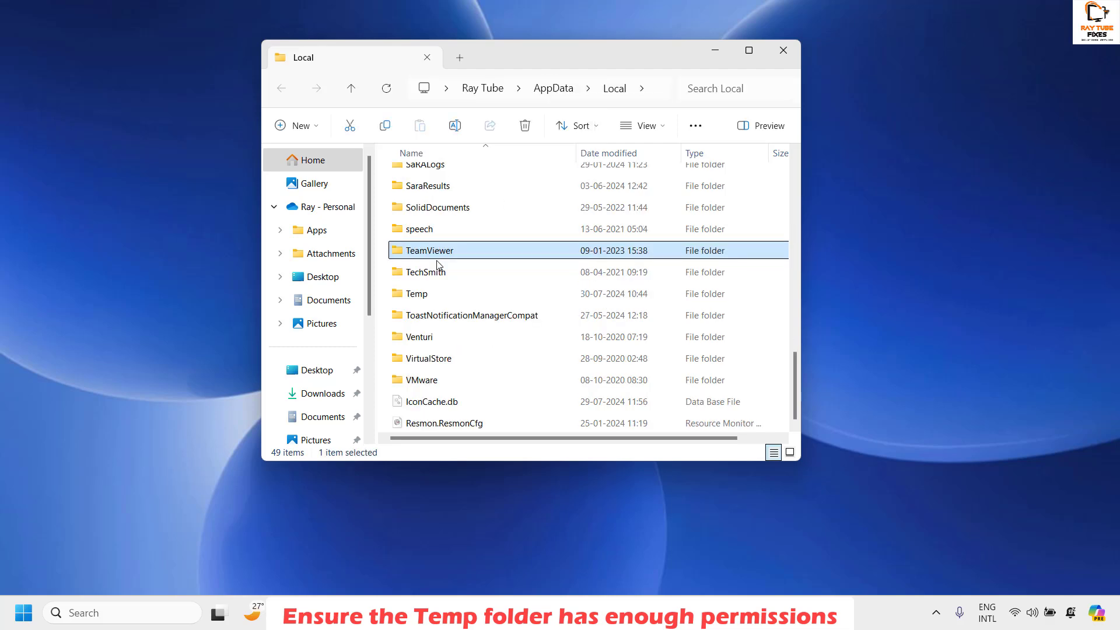
text(emp)
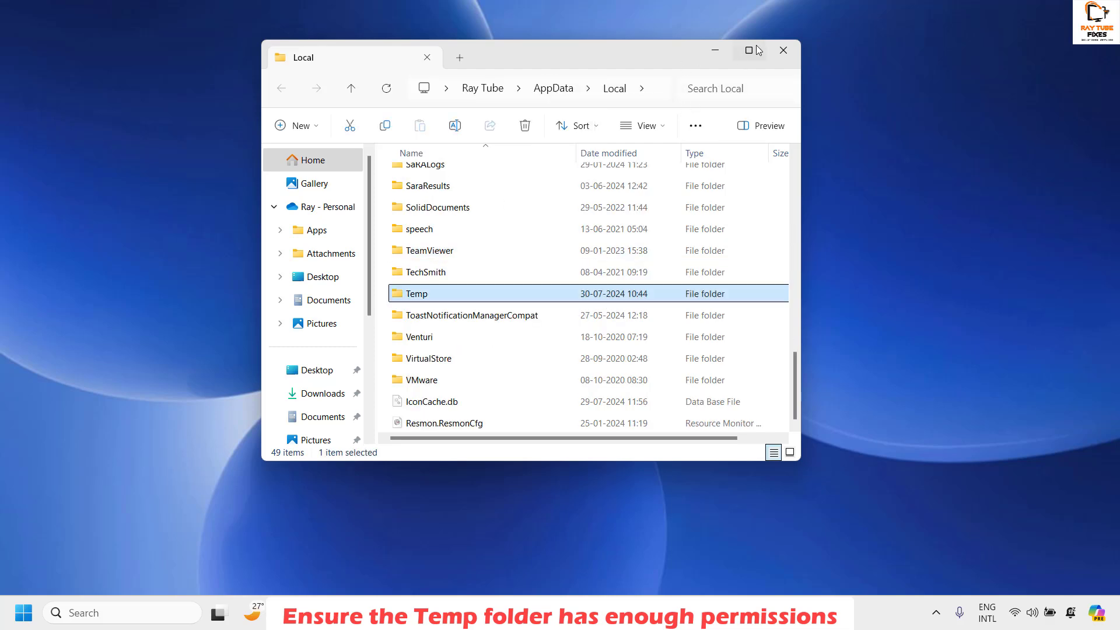
click(749, 50)
Open the Temp folder's Properties, review its Security entries, and start editing permissions.
right_click(179, 450)
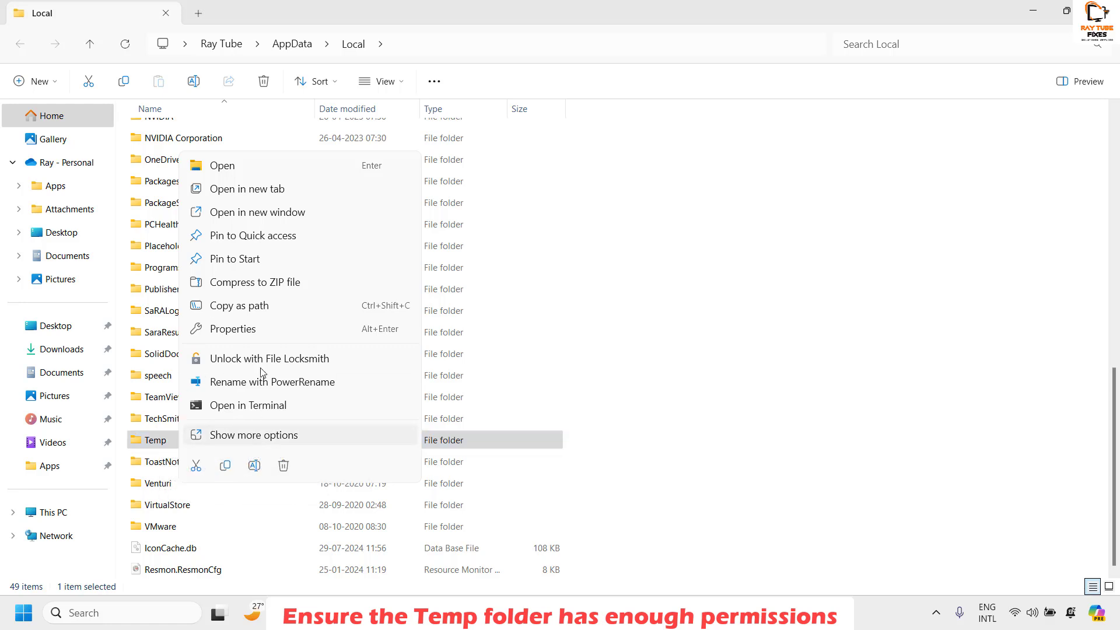
click(264, 329)
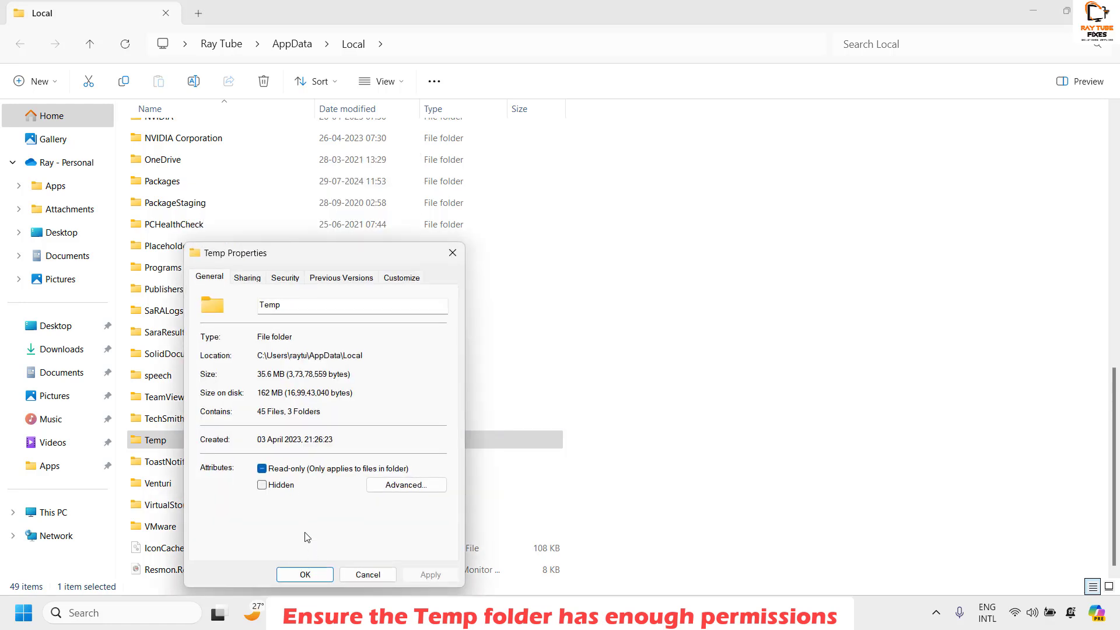
click(285, 278)
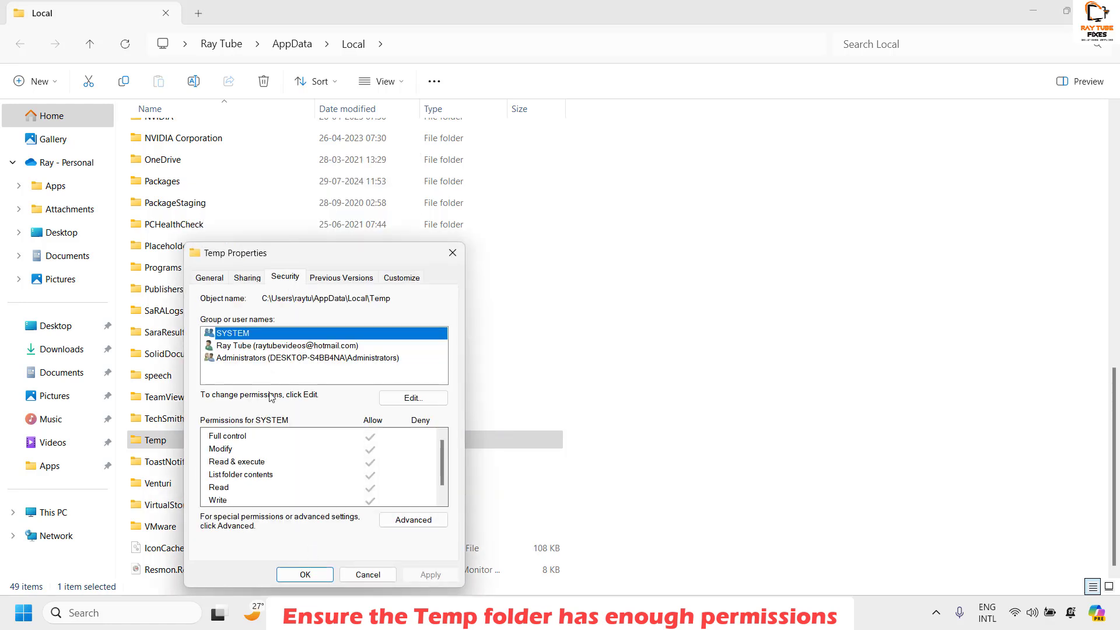
click(378, 442)
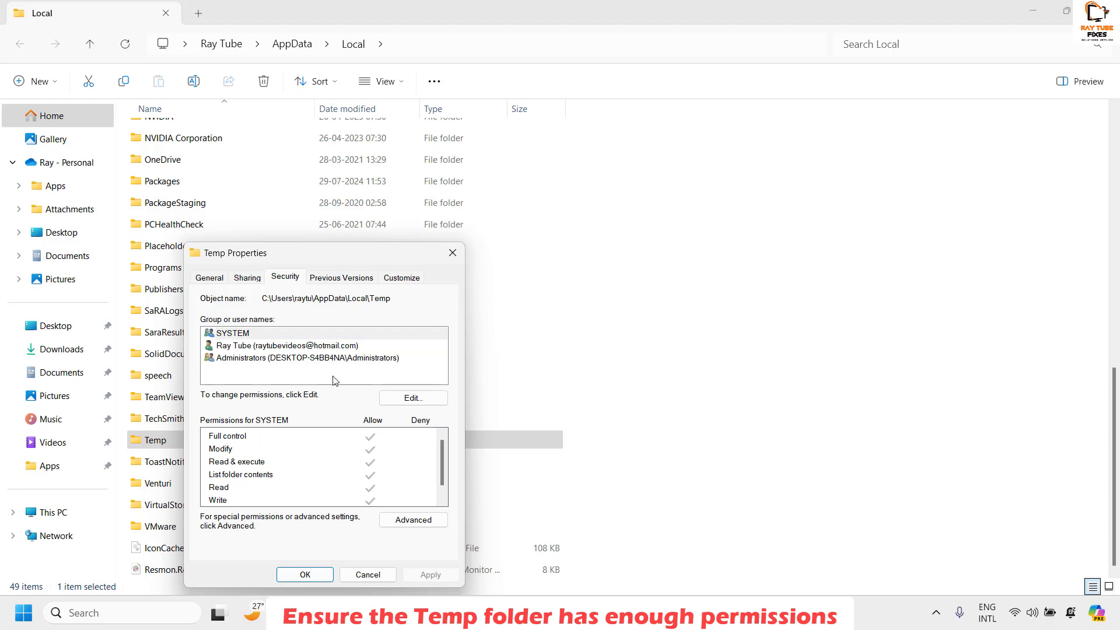
click(248, 346)
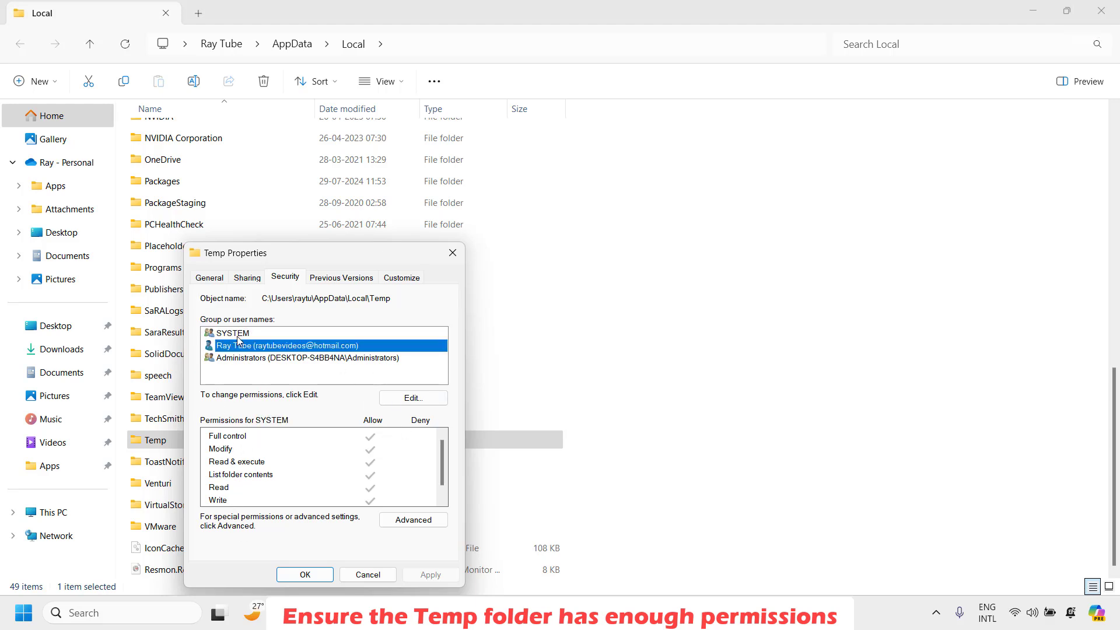
click(239, 332)
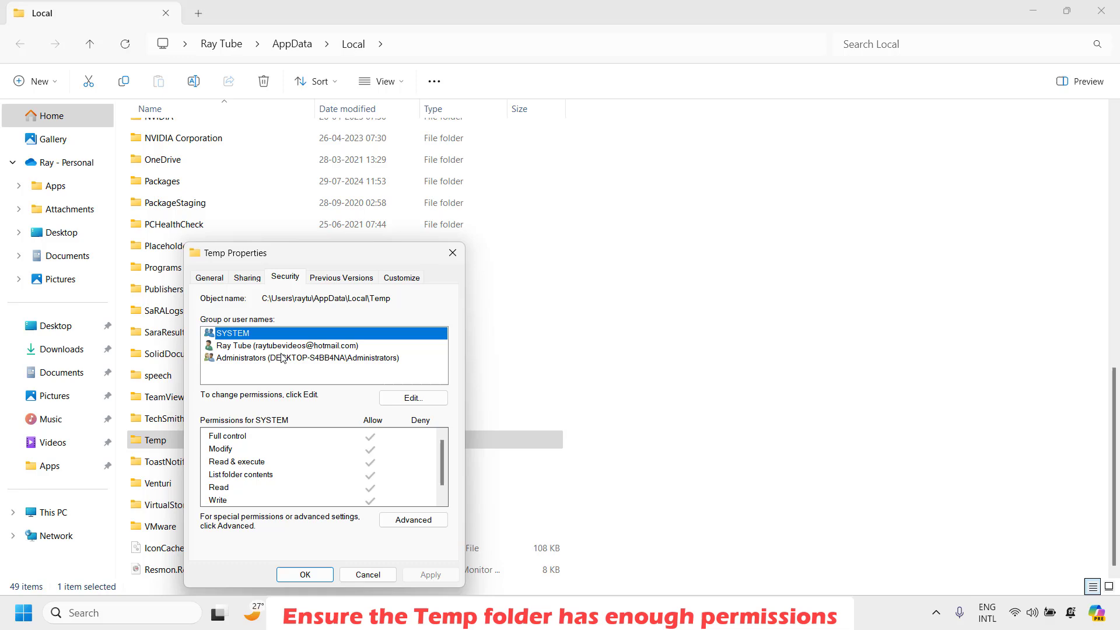
click(413, 398)
Add the Everyone group to the Temp folder's permissions after checking the name.
click(380, 439)
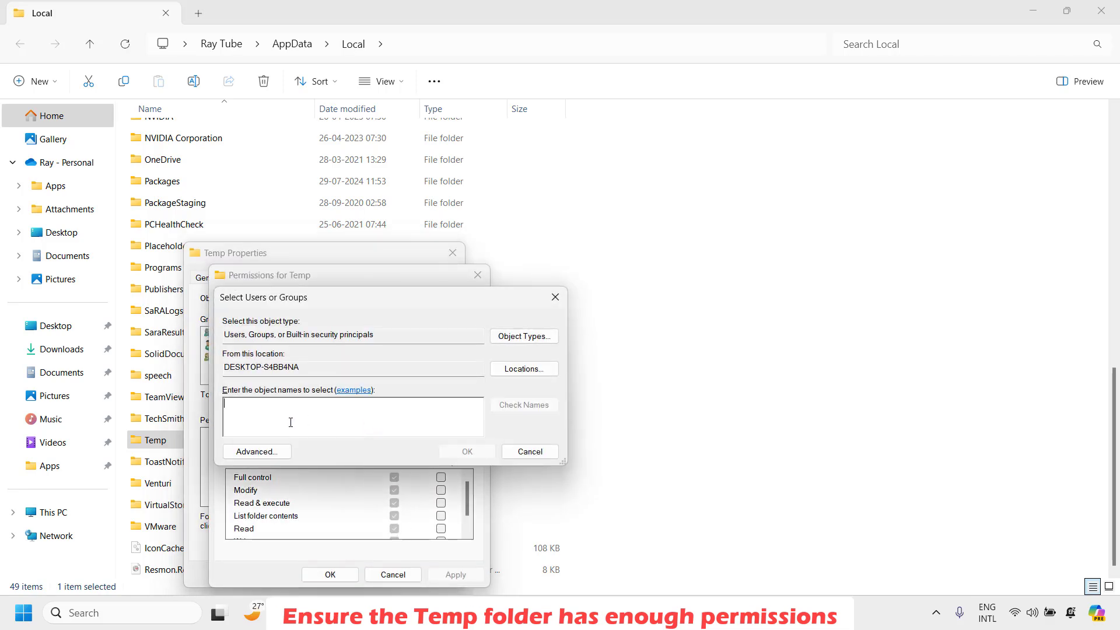
text(ev)
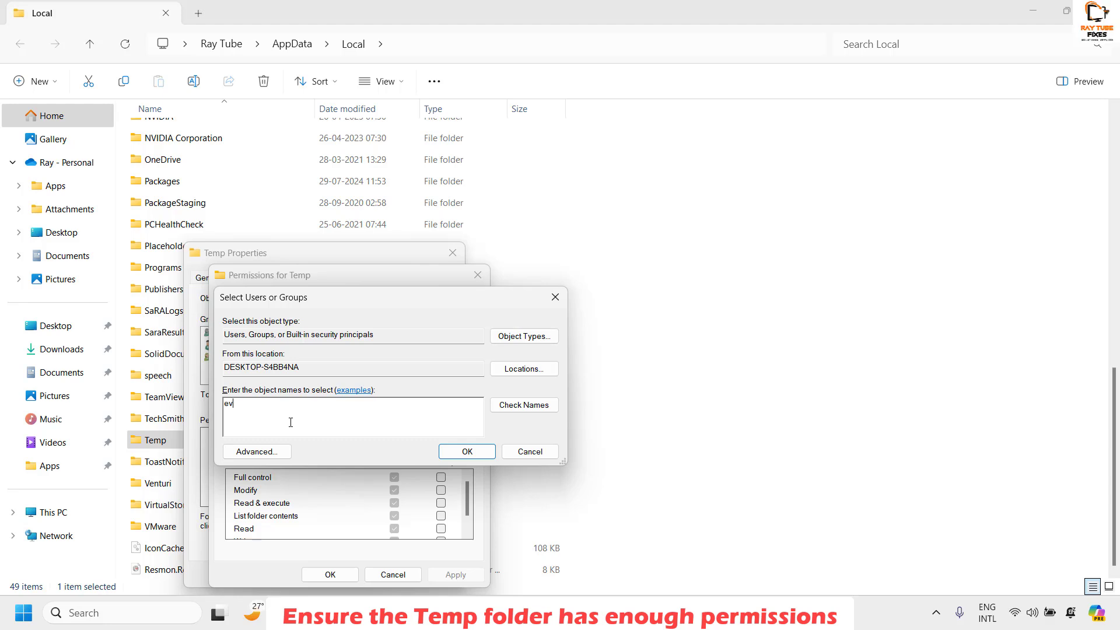
text(eryone)
click(523, 405)
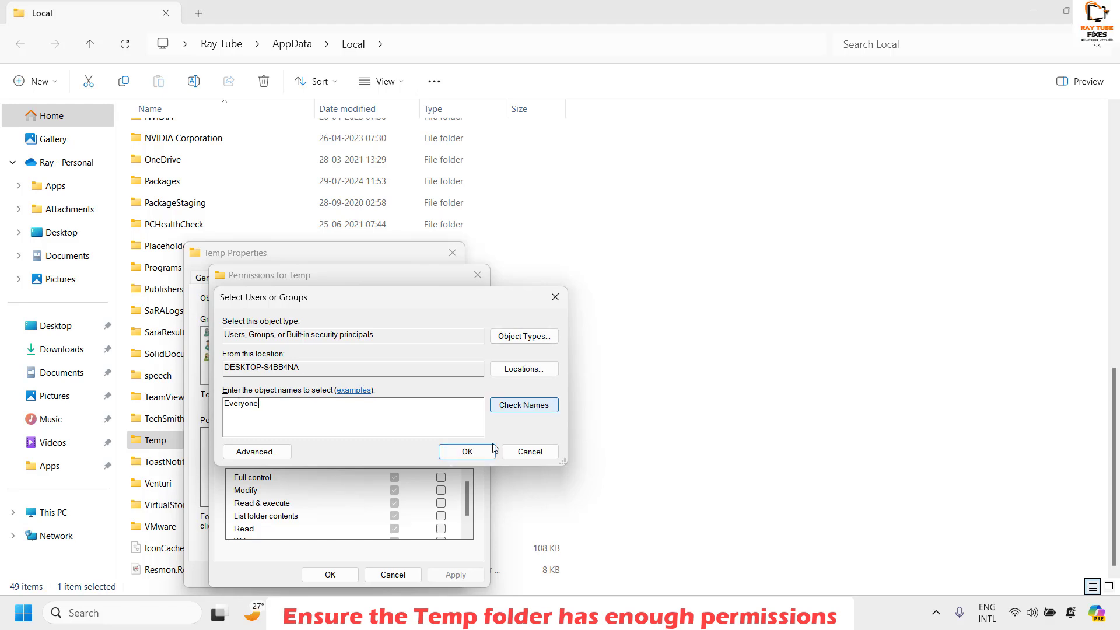
click(472, 452)
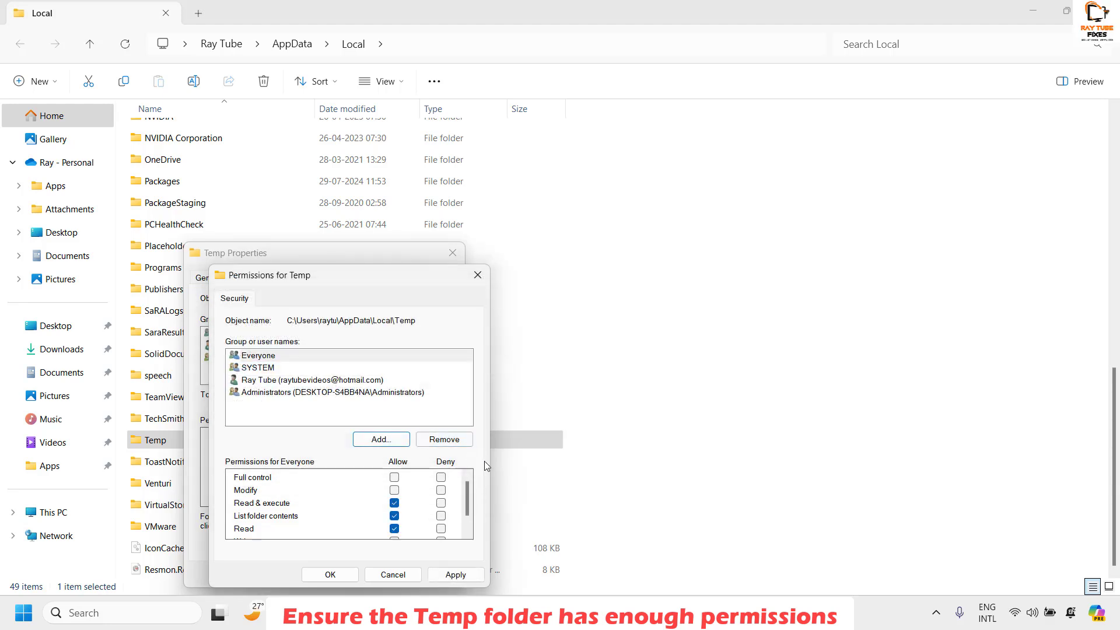
Allow Everyone Full control, apply it, and close the permission and Properties dialogs.
click(394, 477)
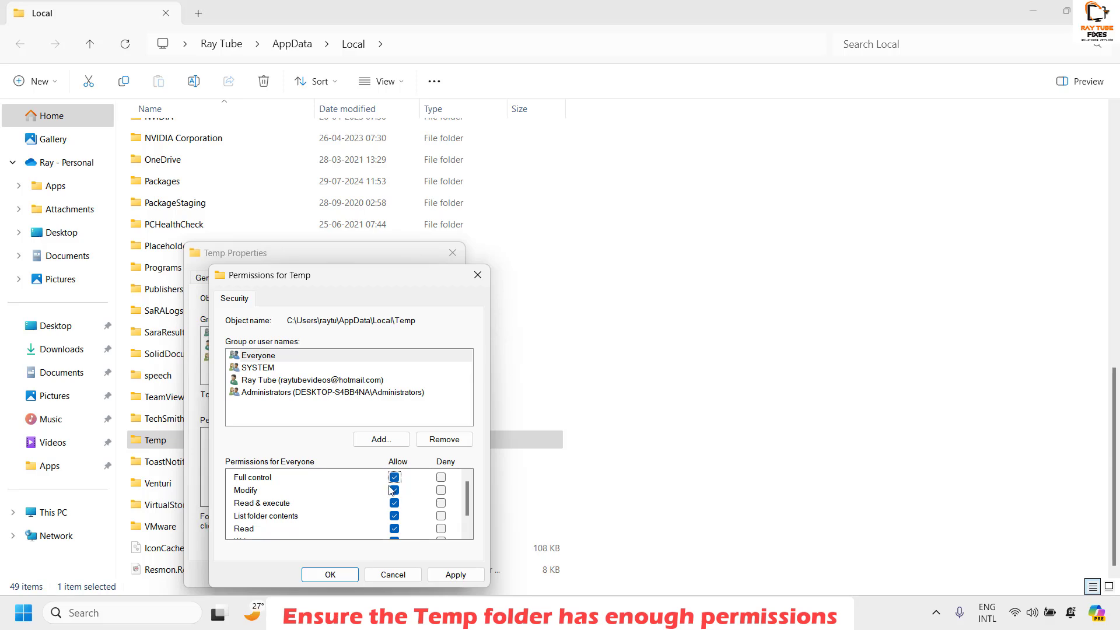
click(456, 575)
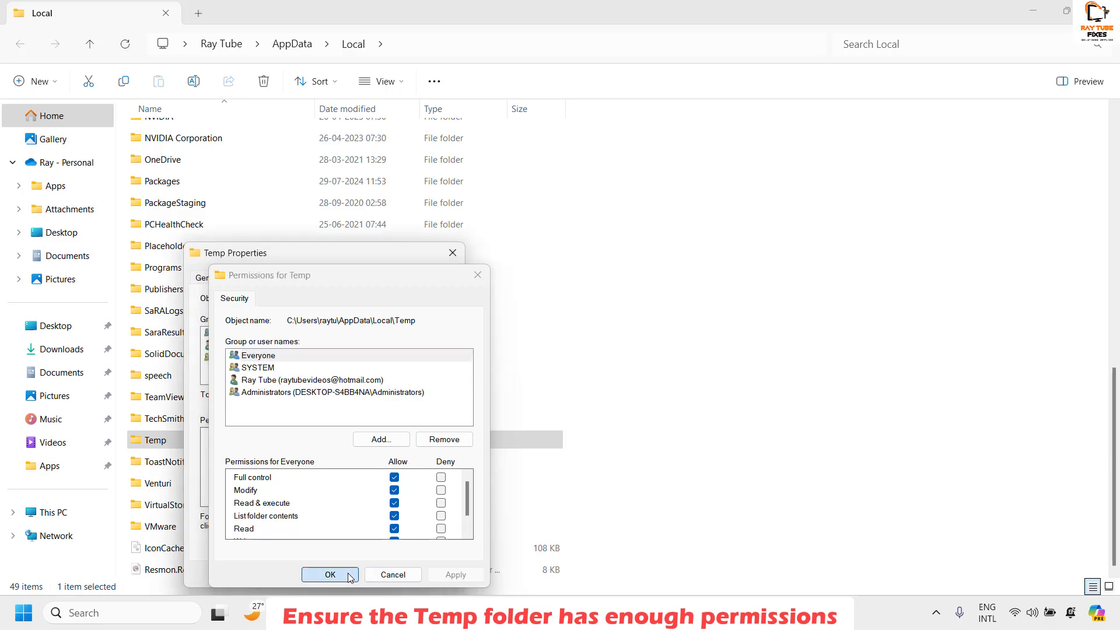
click(330, 575)
click(319, 578)
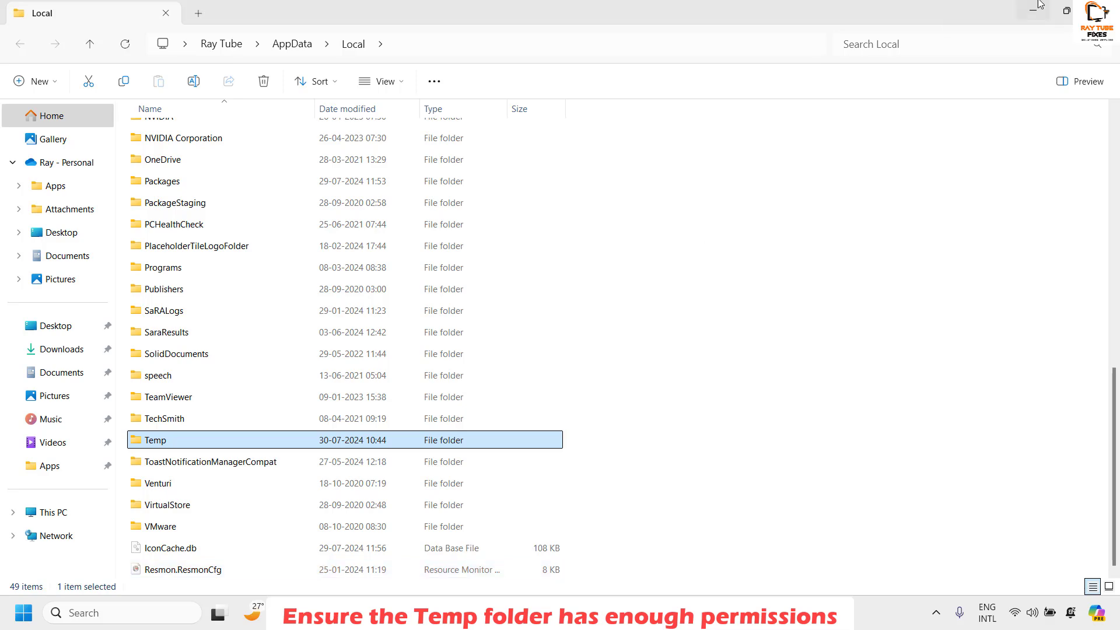